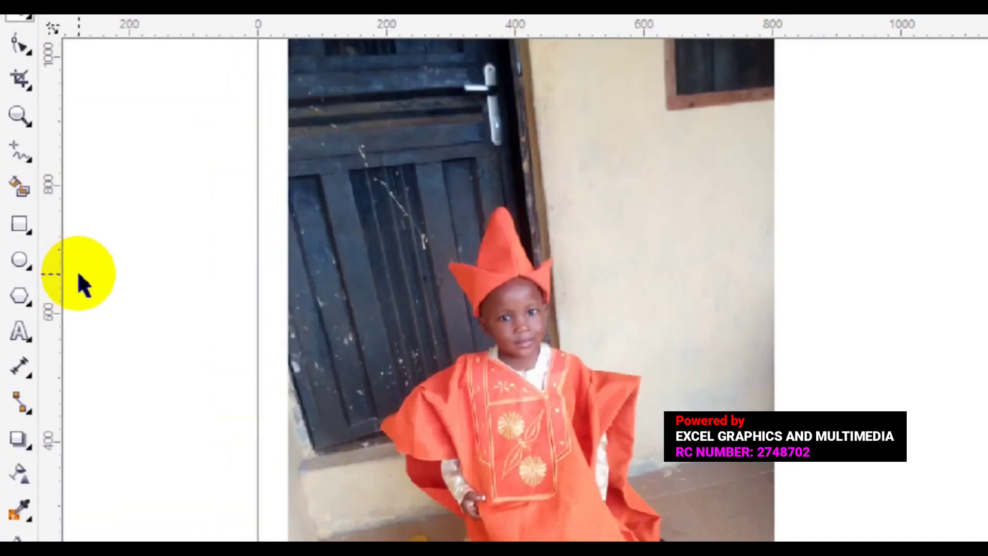
- With the Bezier tool, start the outline at the photo's bottom edge, around the foot to the robe hem
left_click(20, 151)
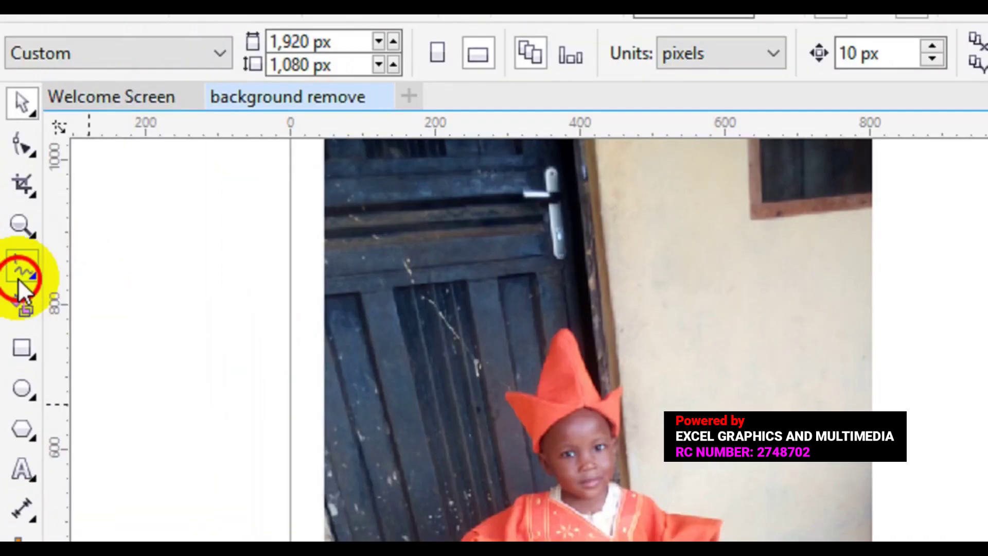
left_click(18, 279)
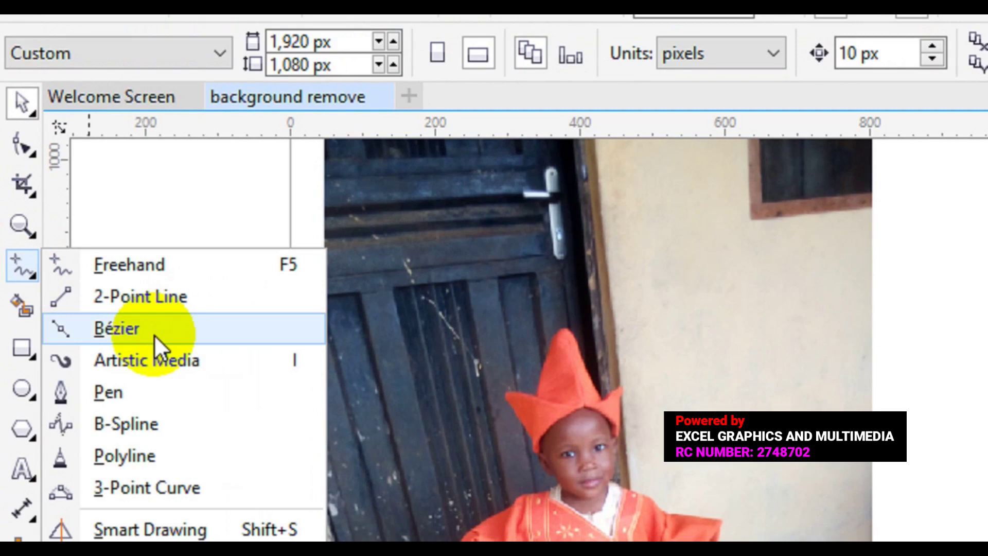
left_click(153, 334)
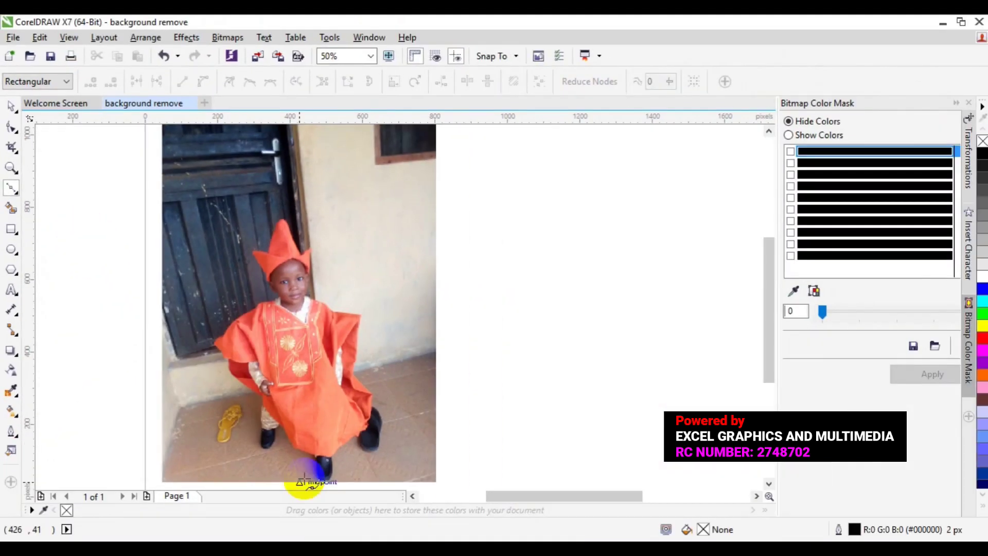
left_click(317, 482)
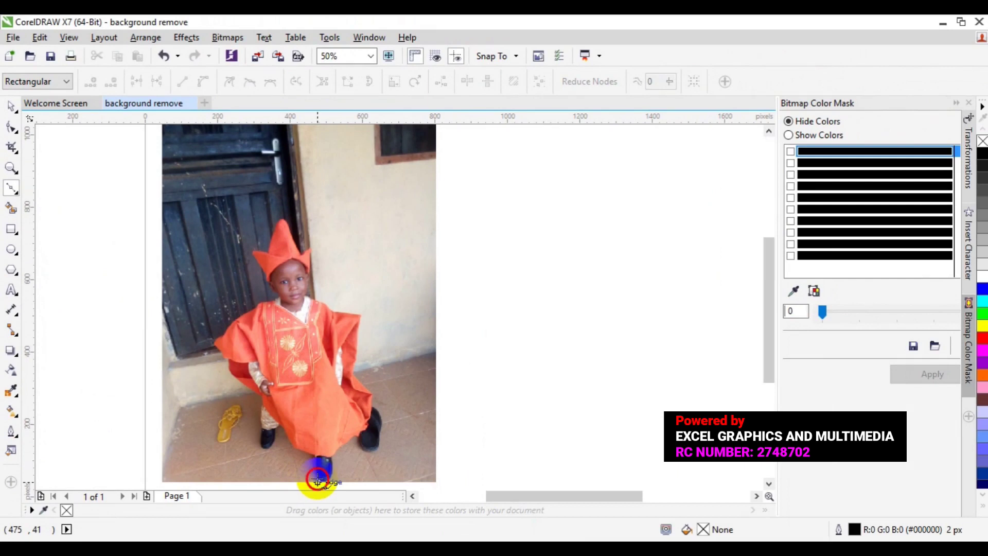
left_click(317, 466)
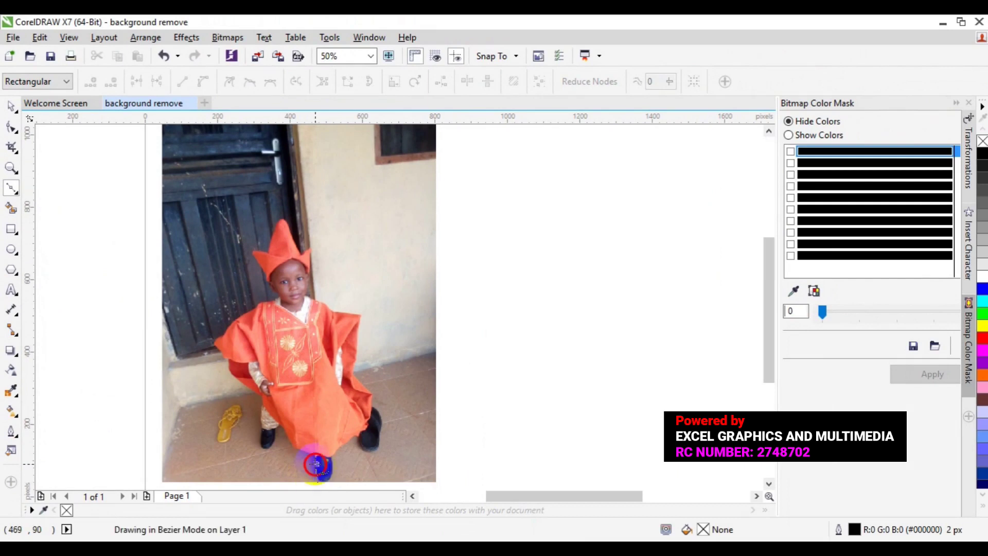
left_click(315, 459)
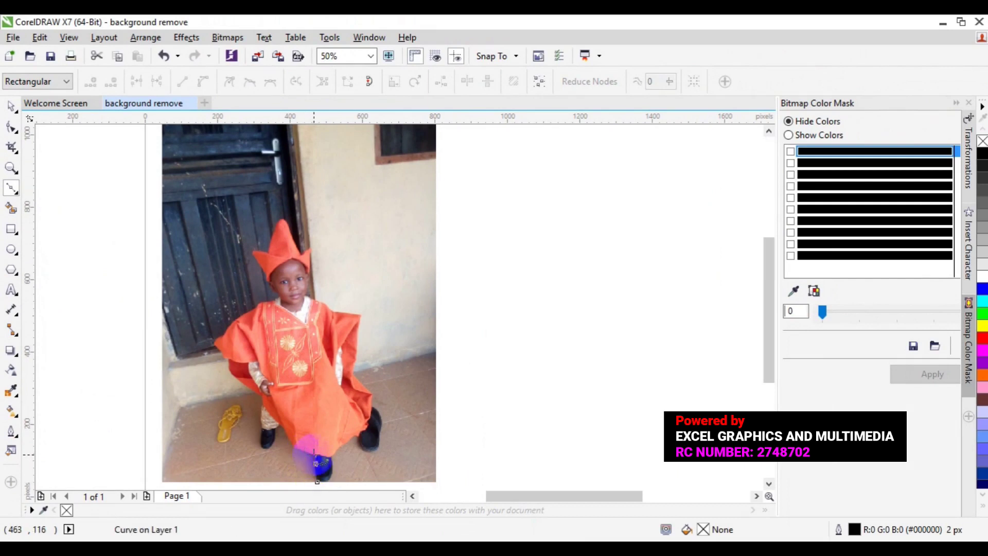
left_click(315, 454)
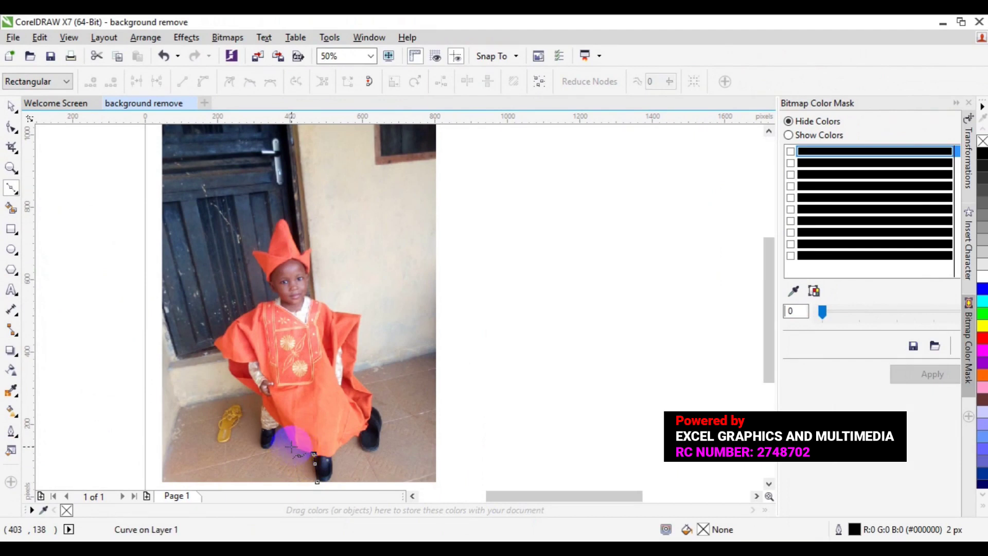
left_click(291, 445)
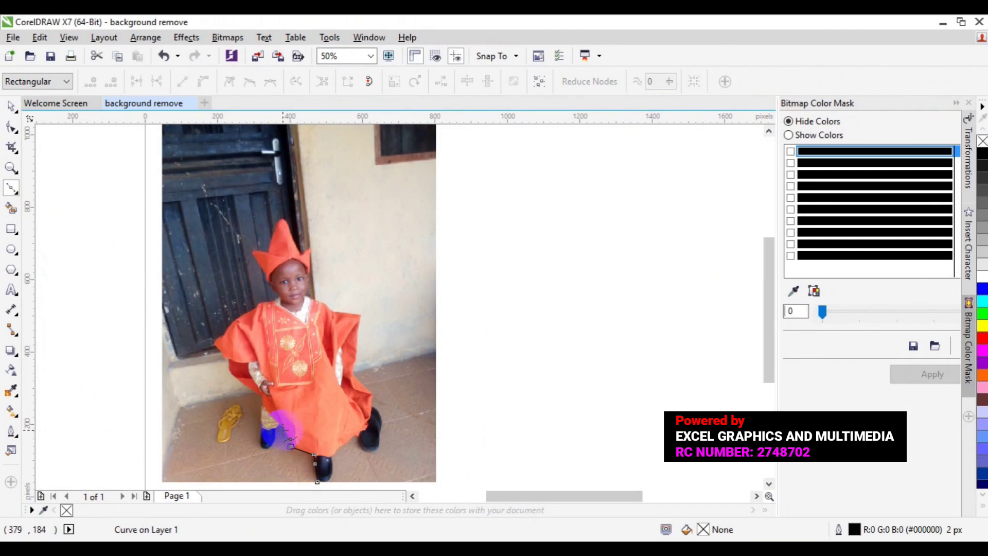
left_click(283, 431)
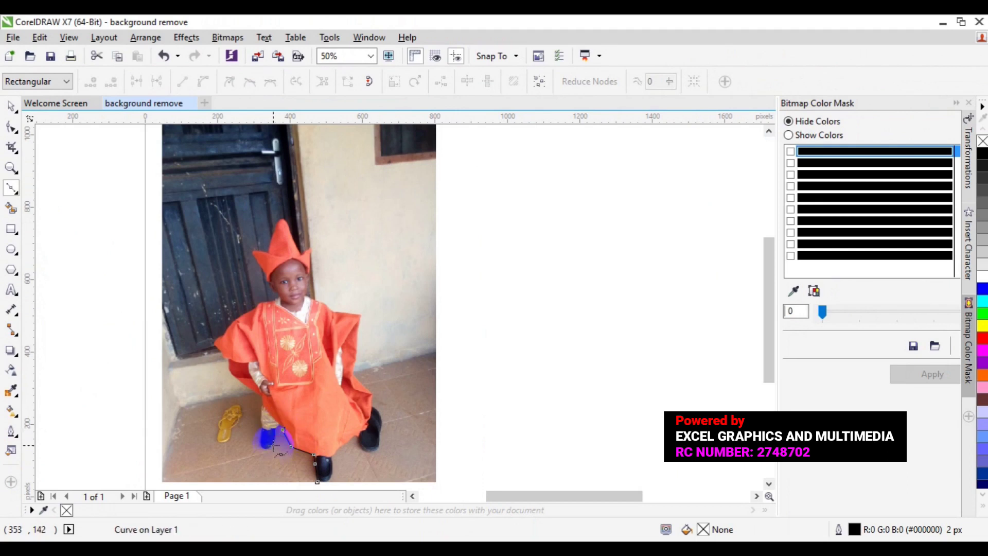
- Trace around the other shoe and up the leg and robe's left side to the sleeve edge
left_click(256, 450)
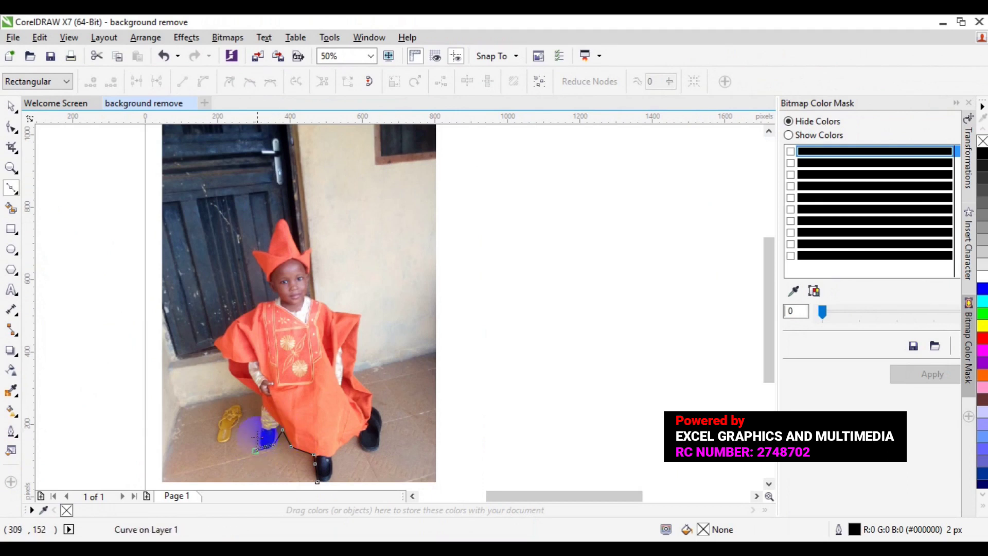
left_click(257, 437)
left_click(263, 414)
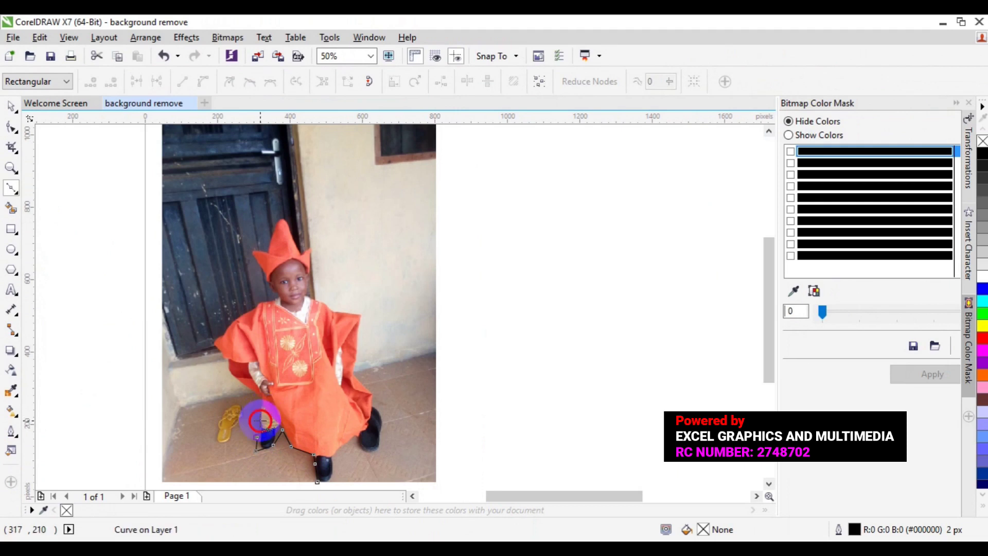
left_click(258, 407)
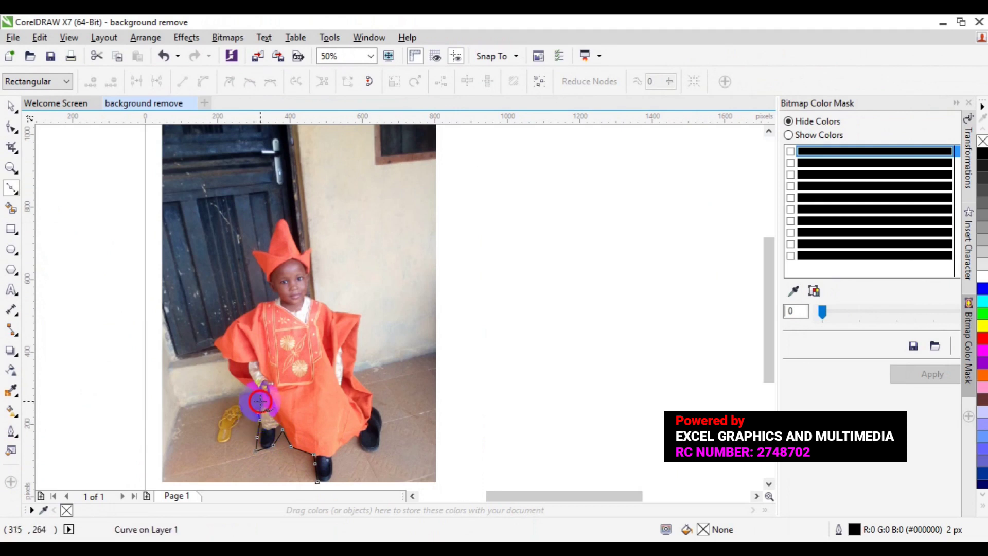
left_click(260, 391)
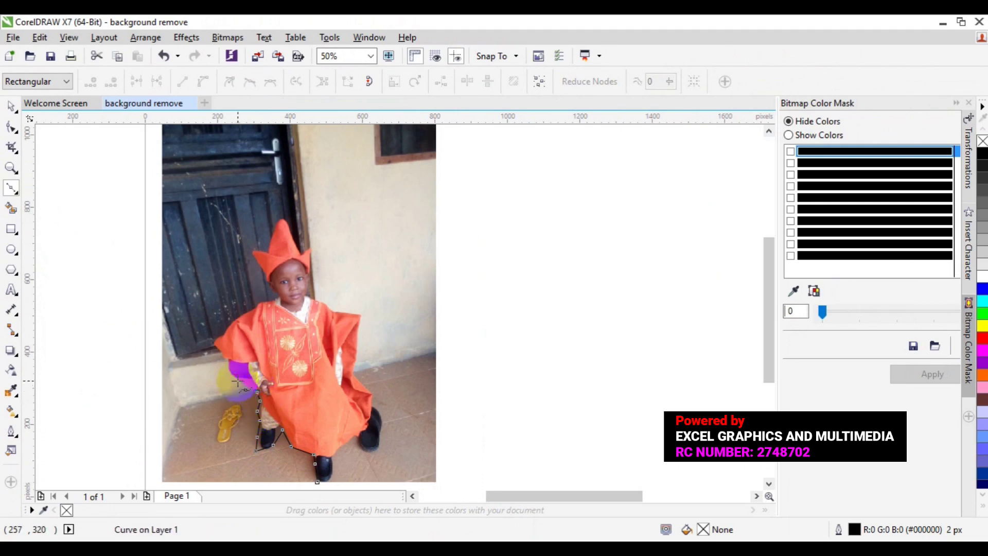
left_click(238, 380)
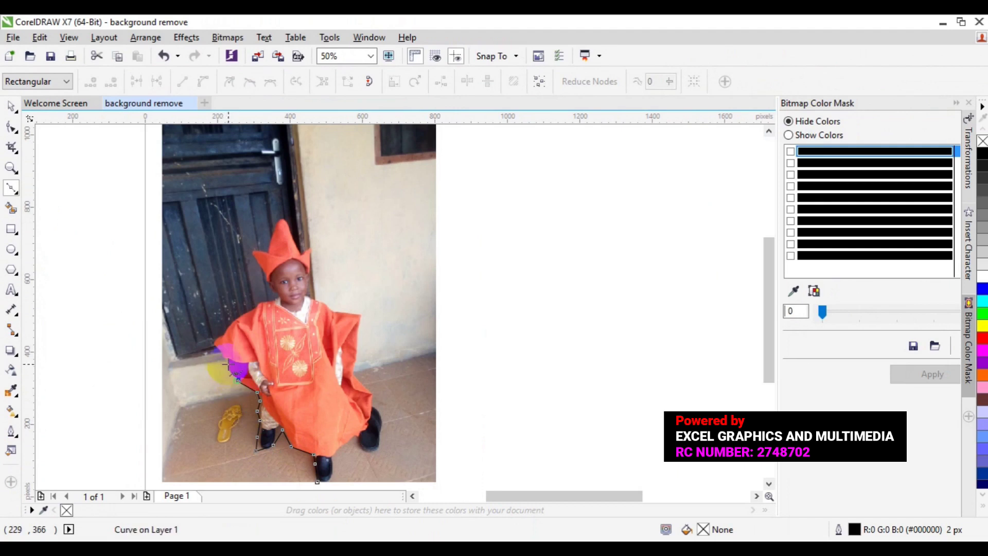
left_click(220, 345)
left_click(214, 342)
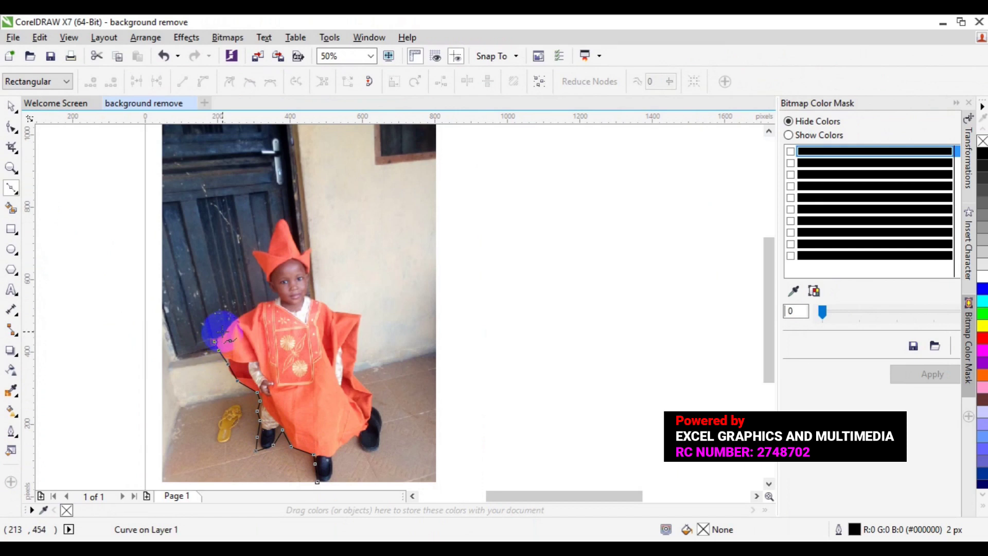
- Trace up the sleeve, along the shoulder and cheek, and up the hat's left edge
left_click(221, 331)
left_click(239, 318)
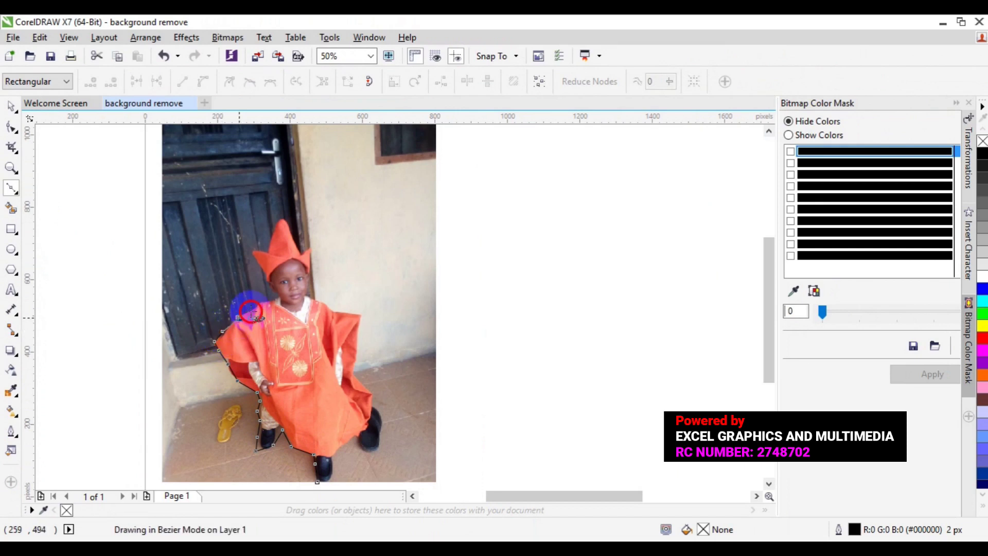
left_click(252, 308)
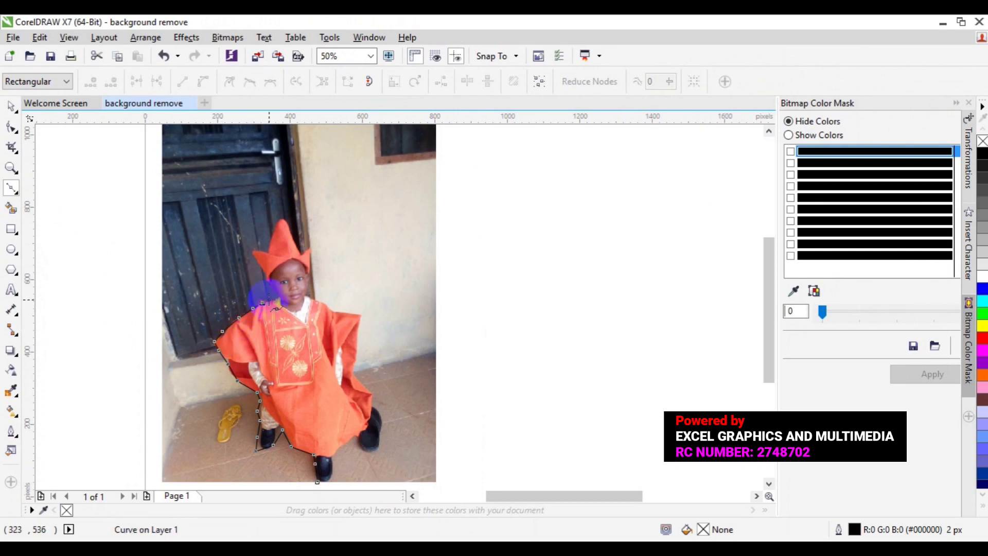
left_click(268, 299)
left_click(278, 289)
left_click(272, 289)
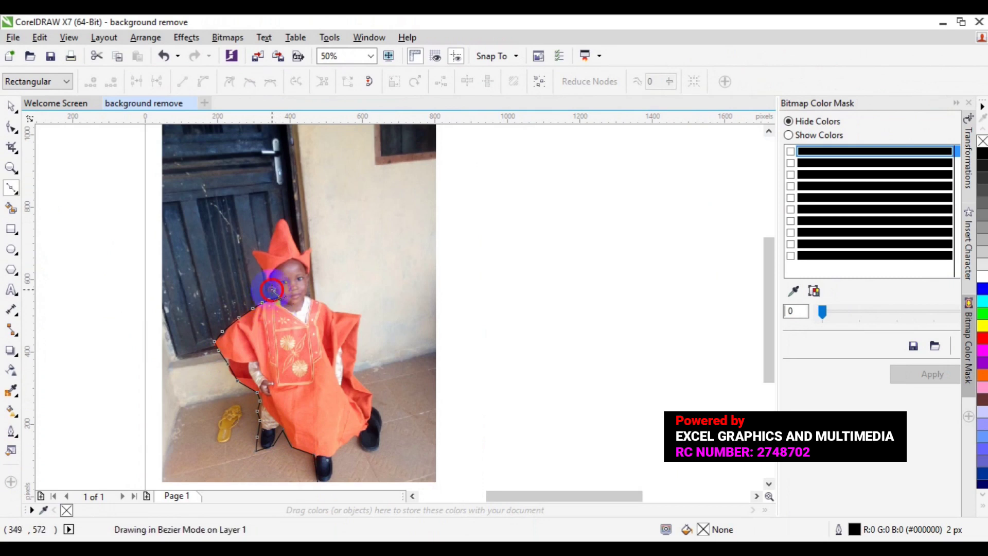
left_click(263, 272)
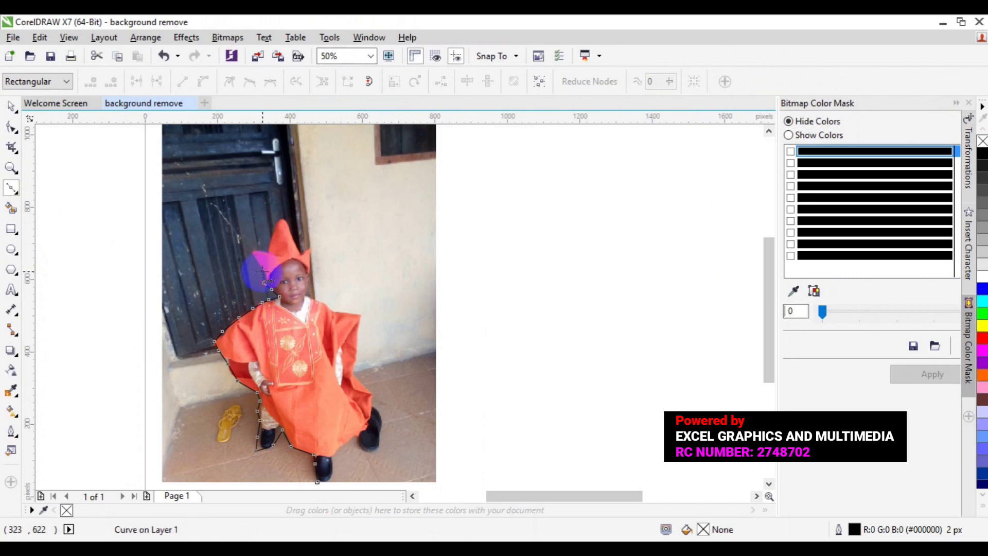
left_click(253, 254)
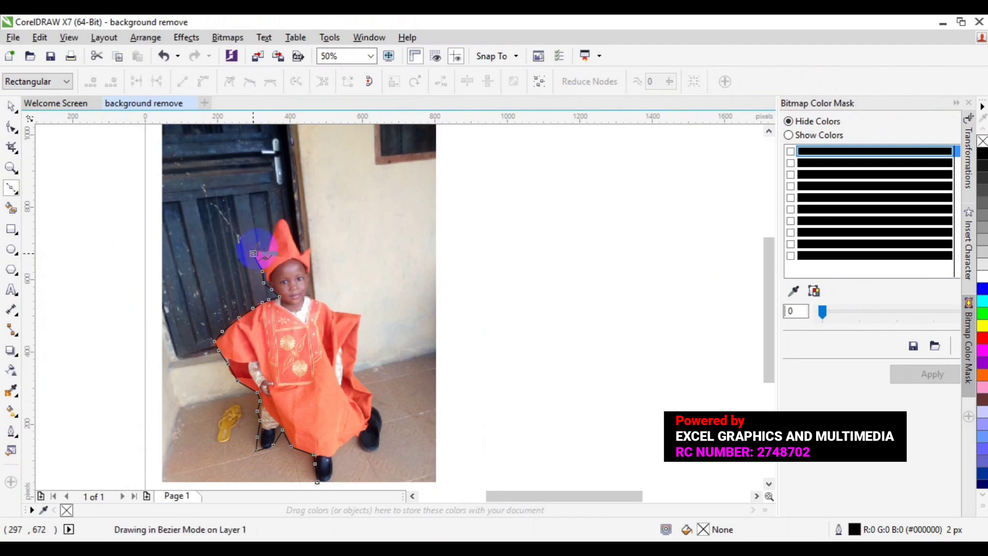
left_click(267, 249)
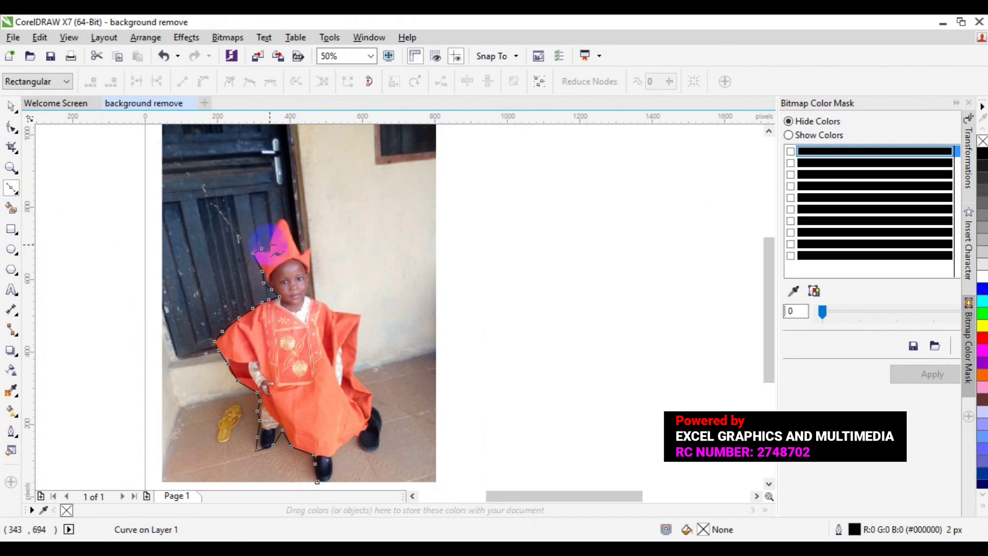
left_click(269, 250)
left_click(271, 235)
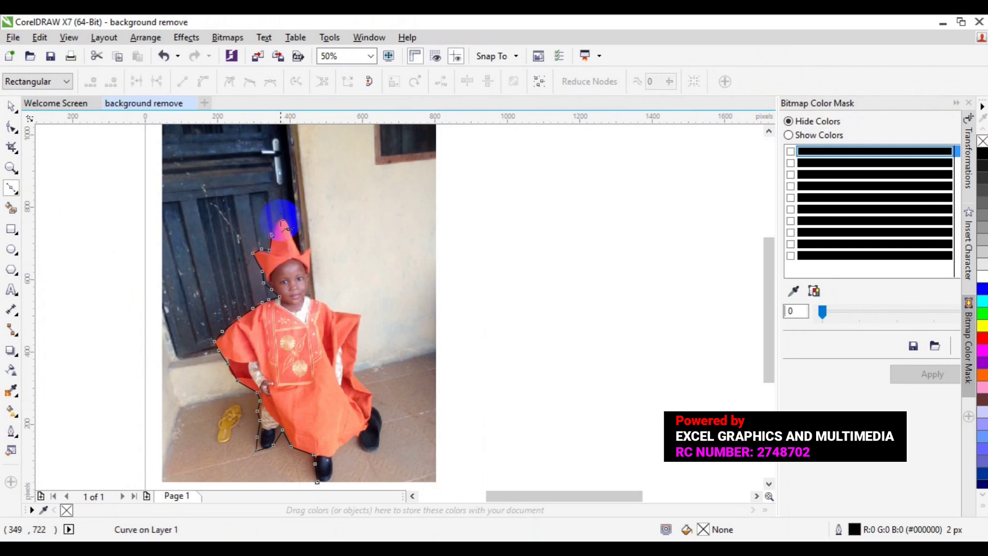
- Trace over the hat tip and down the face, undoing the misplaced segment near the chin
left_click(291, 223)
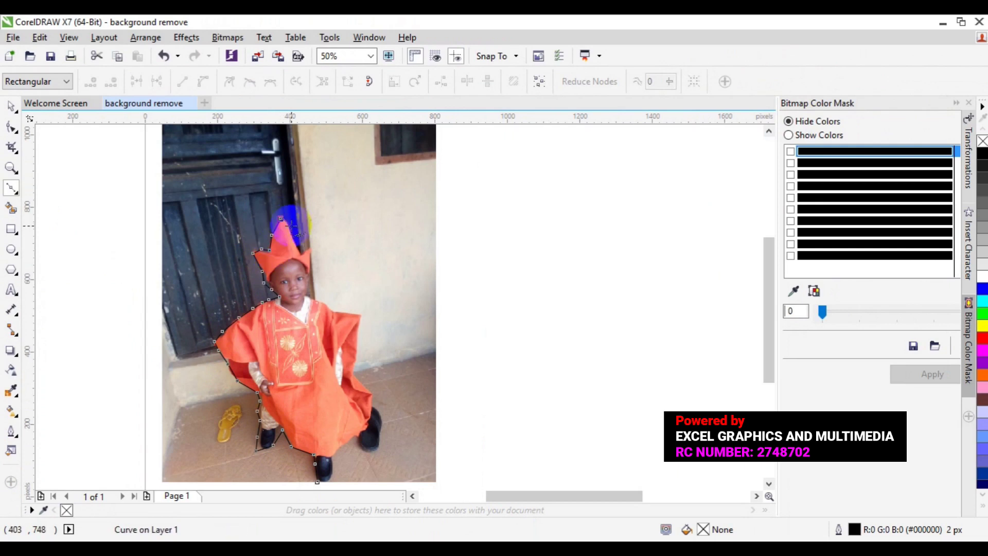
left_click(291, 225)
left_click(301, 248)
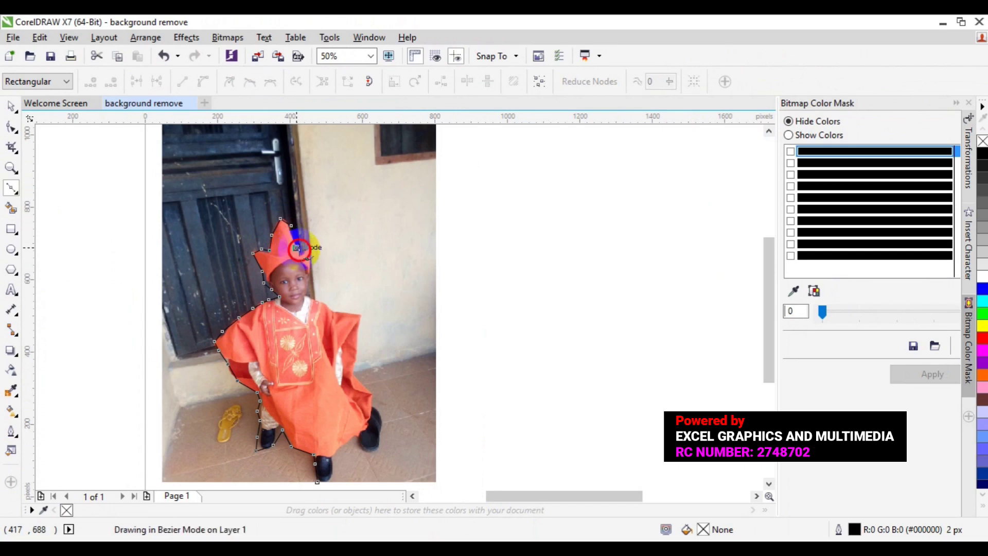
left_click(301, 248)
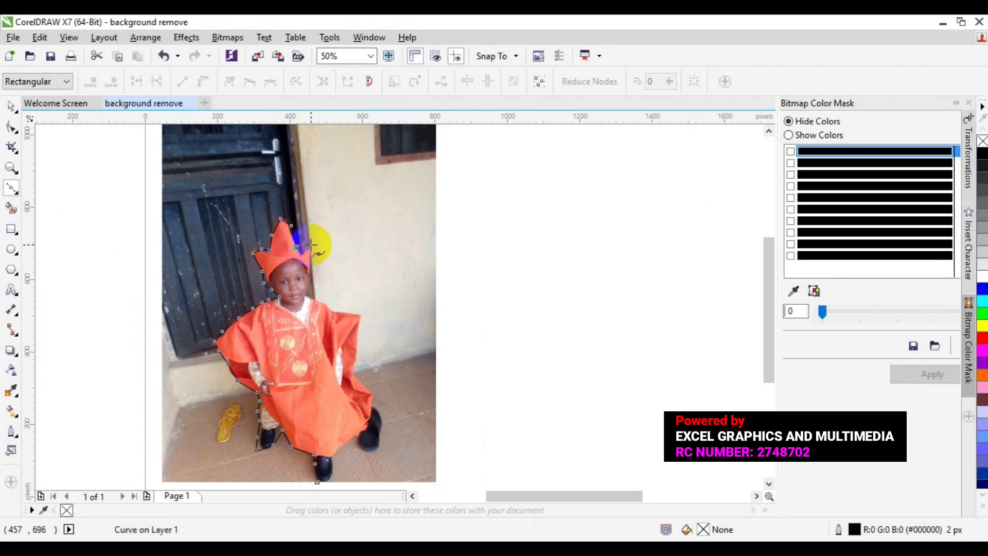
left_click(302, 251)
left_click(308, 246)
left_click(310, 270)
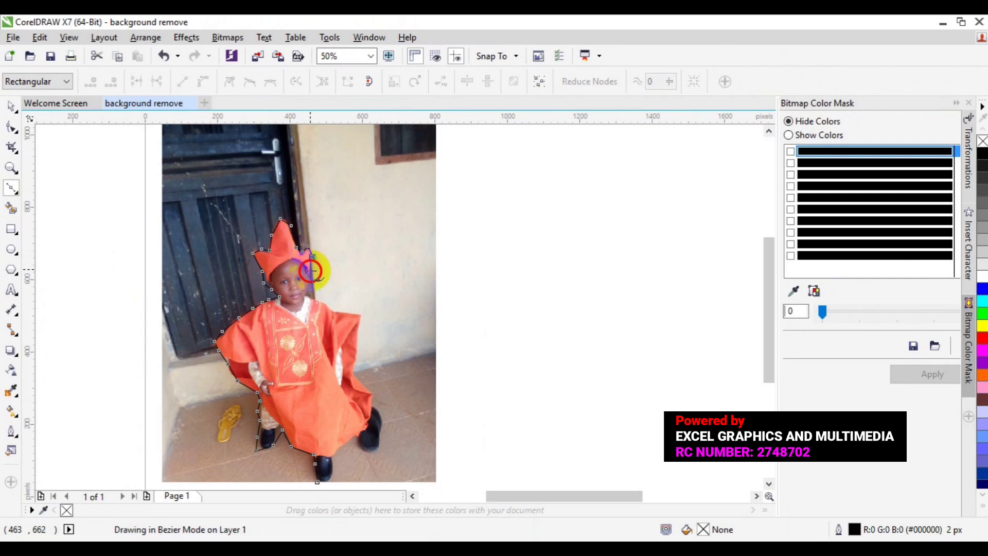
left_click(308, 278)
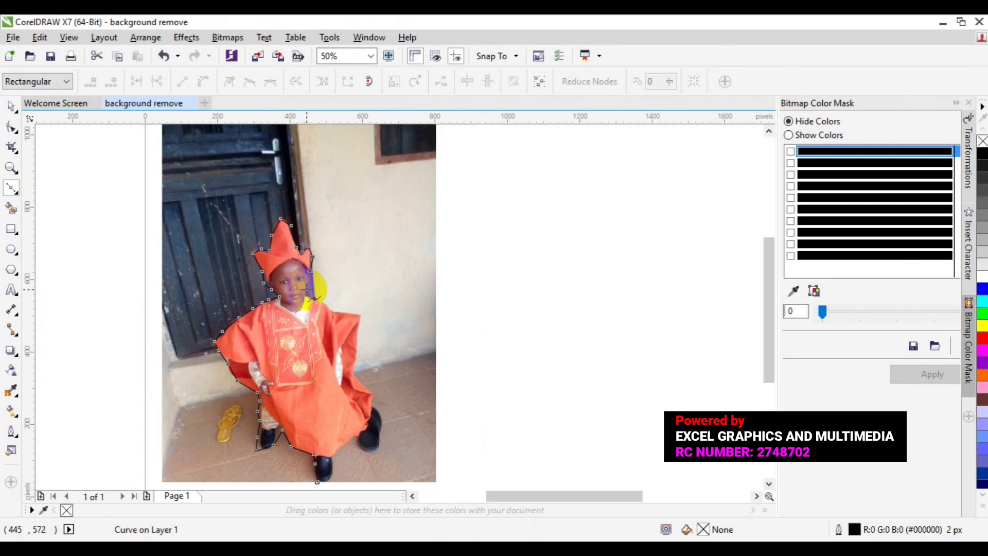
left_click(307, 299)
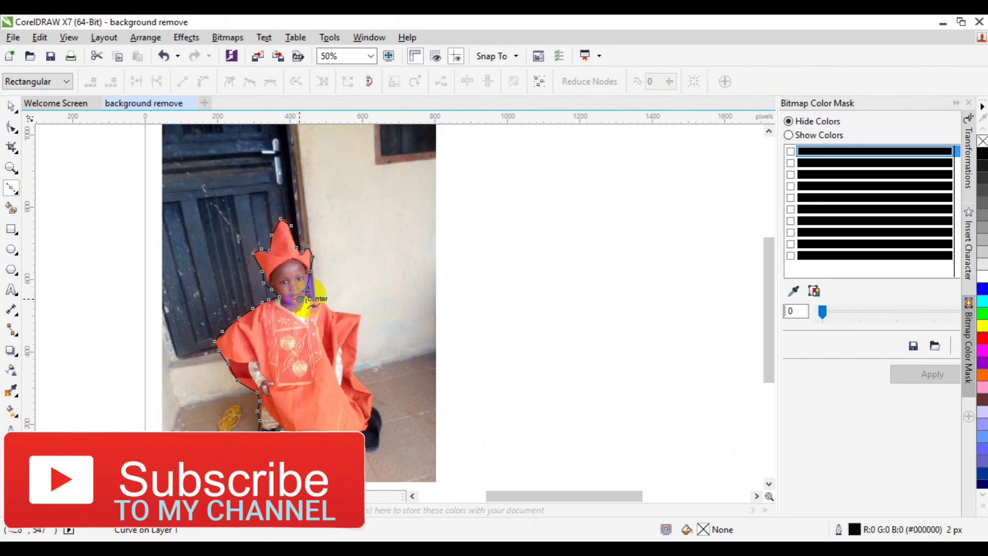
left_click(314, 298)
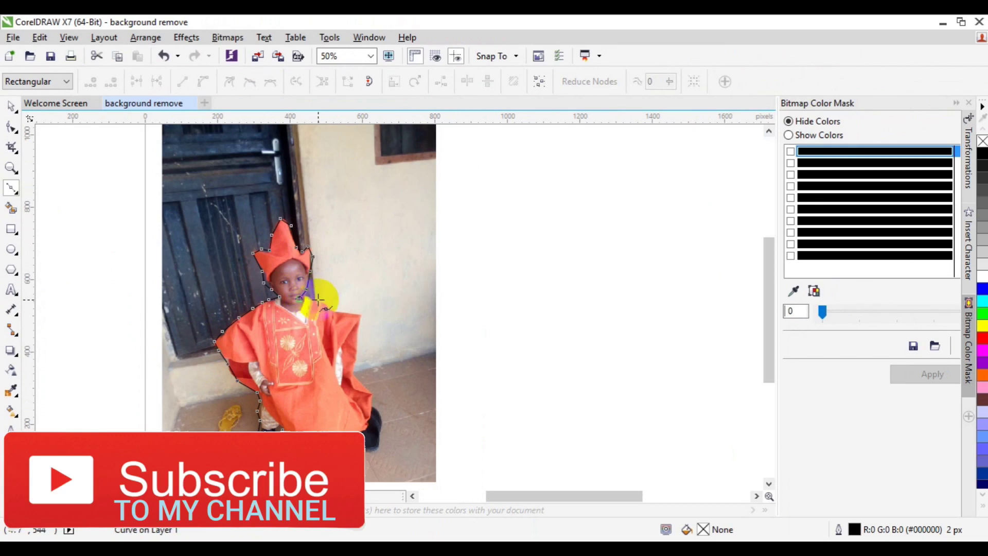
key("ctrl+z")
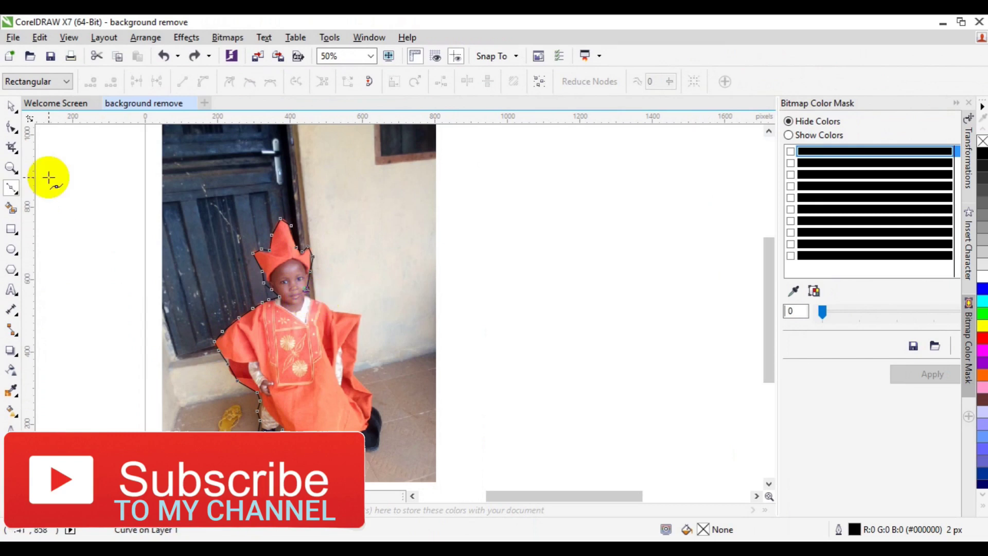
left_click(12, 167)
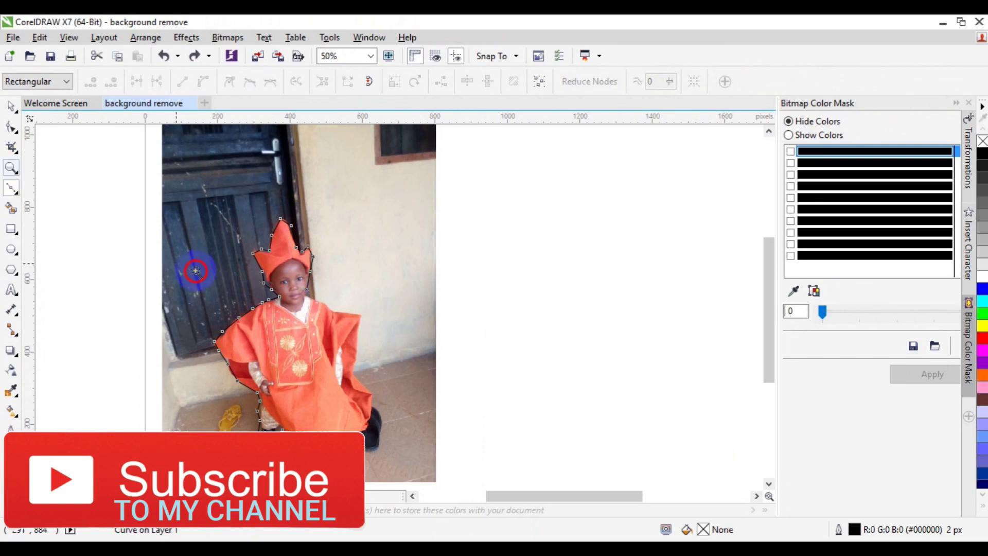
- Zoom to 100% around the chin and reselect the outline's end node near the chin
left_click(293, 307)
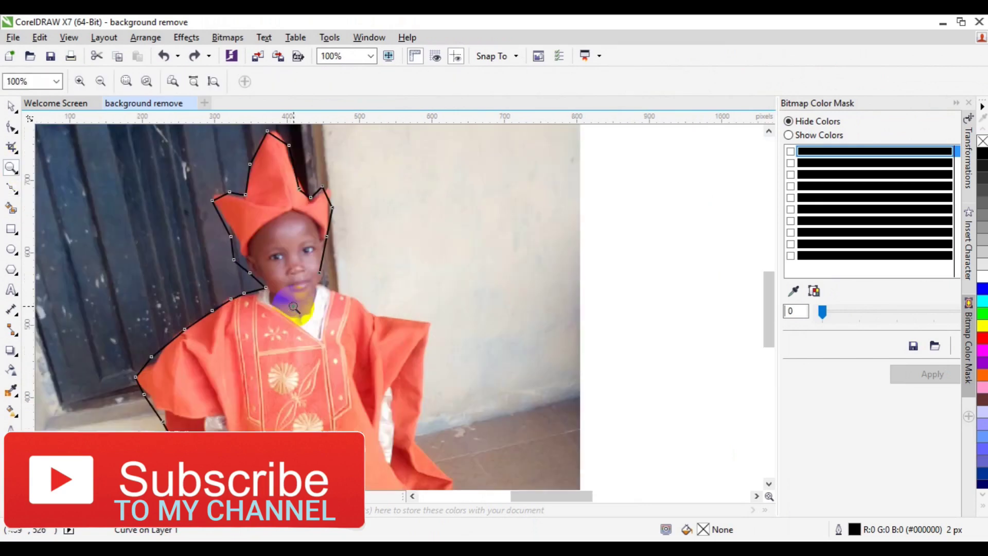
left_click(11, 106)
left_click(188, 252)
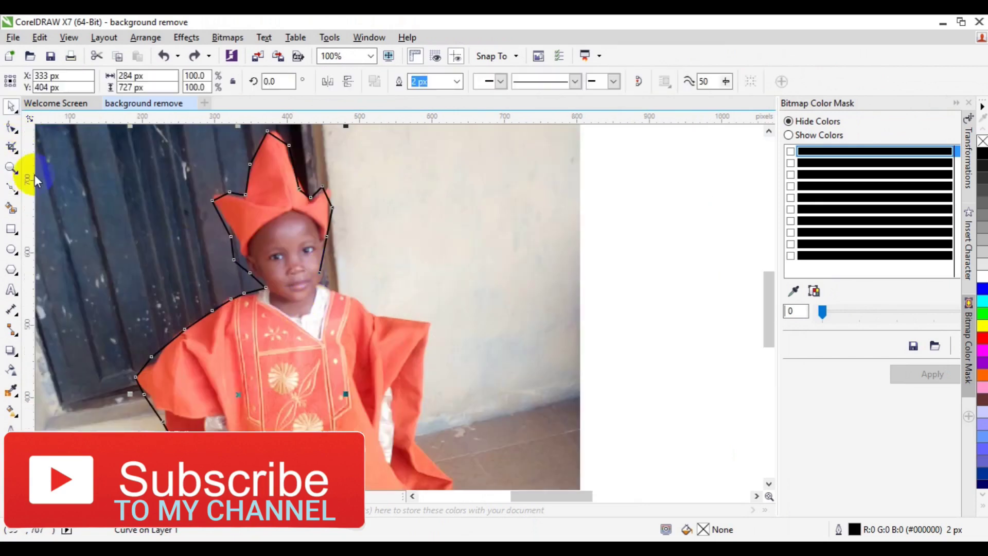
left_click(12, 188)
left_click(322, 278)
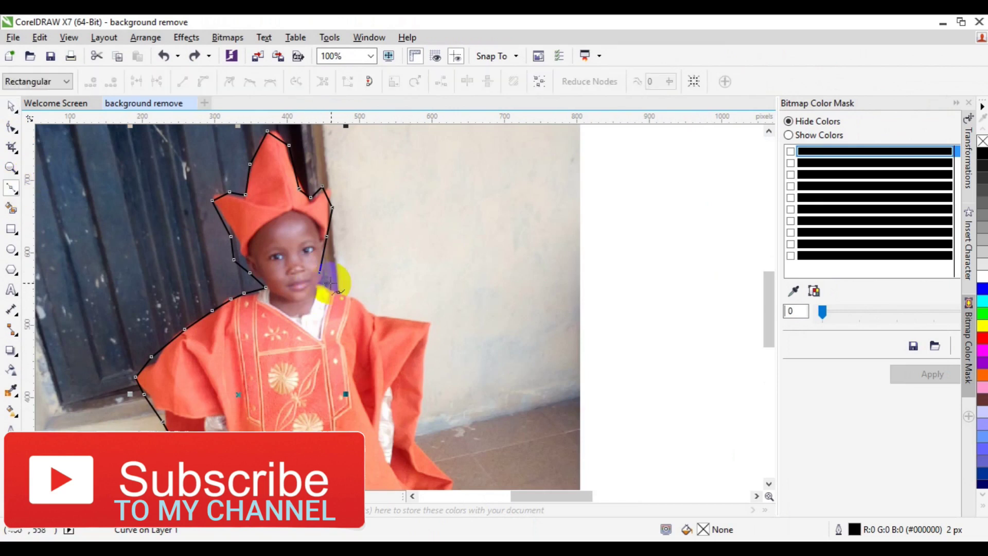
- Continue the outline from the chin over the right shoulder, sleeve corner and down the robe's right side
left_click(327, 285)
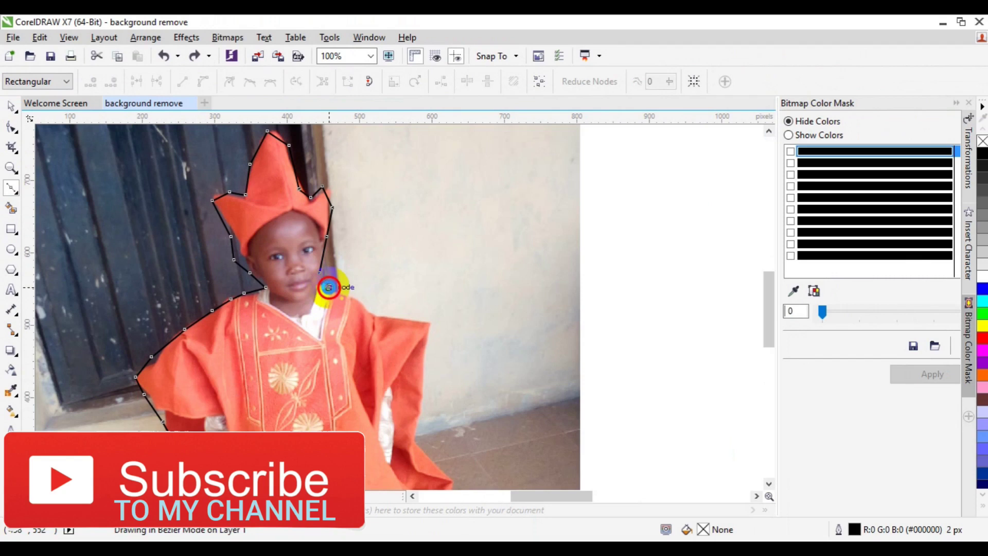
left_click(355, 299)
left_click(371, 310)
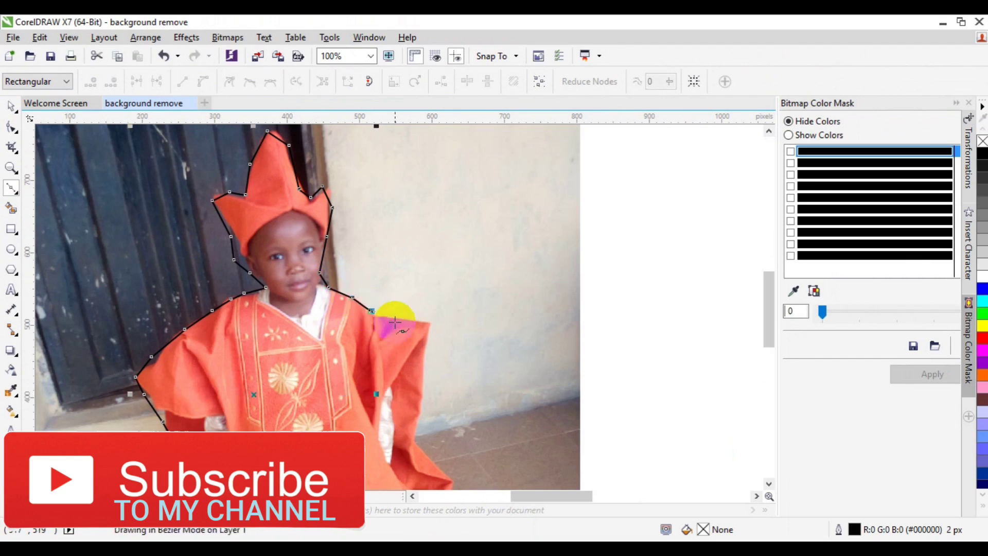
left_click(379, 320)
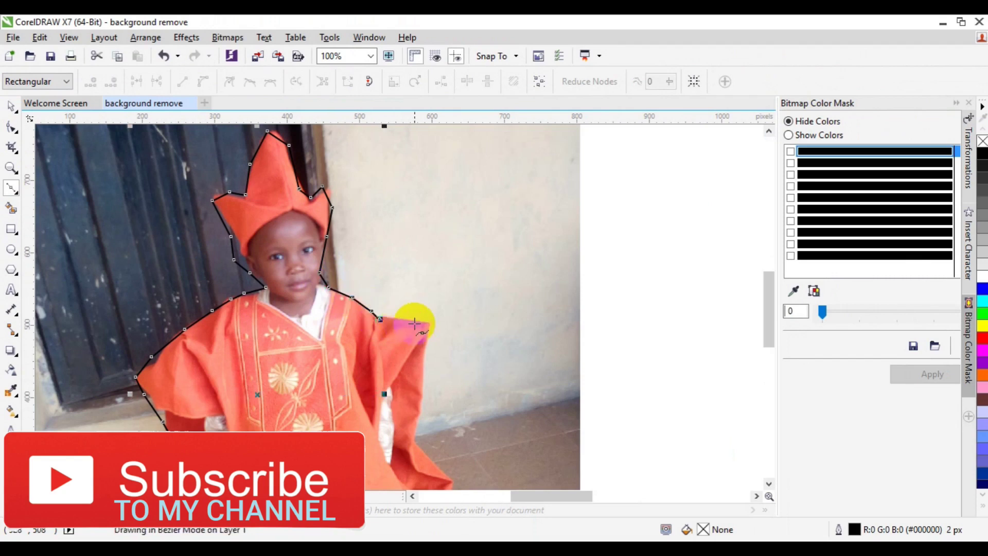
left_click(427, 323)
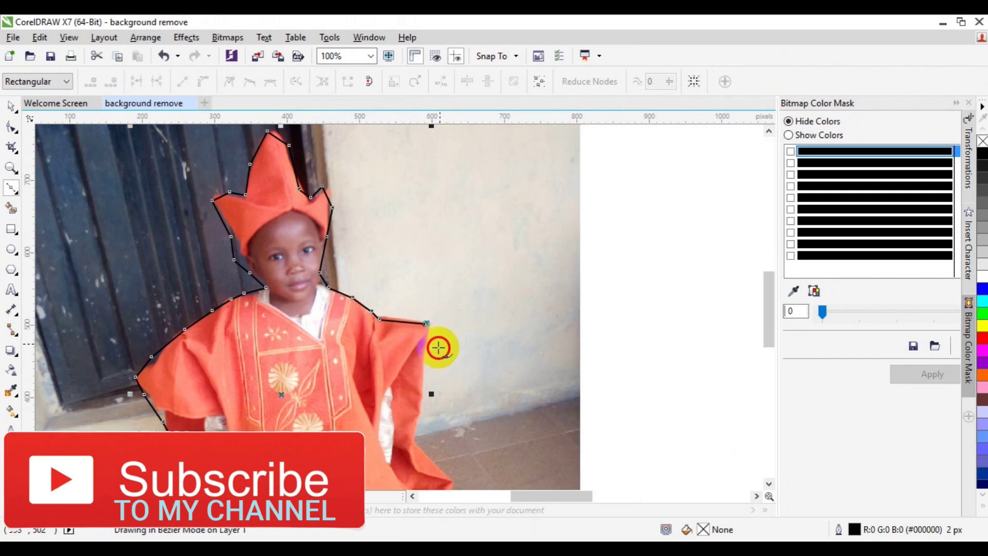
left_click(427, 362)
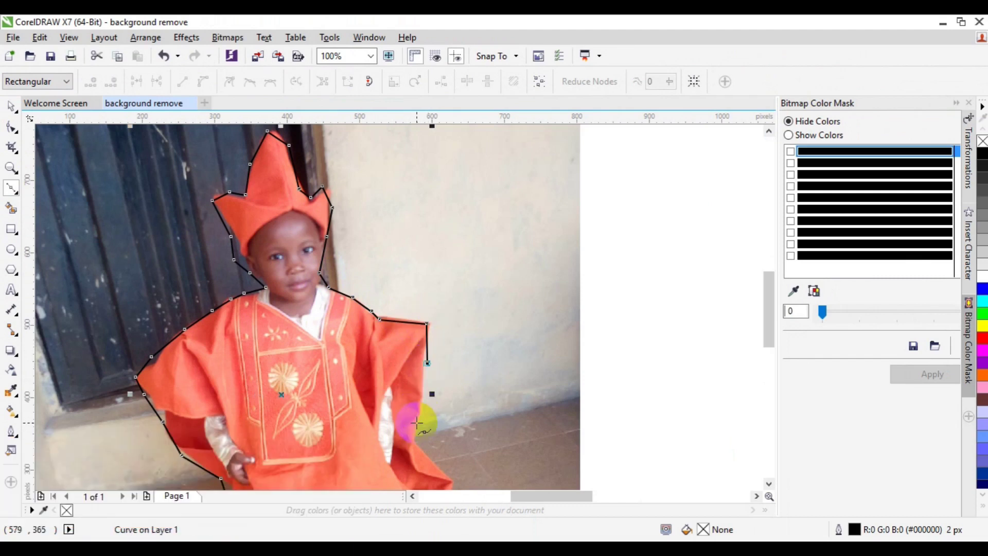
left_click(416, 422)
left_click(414, 440)
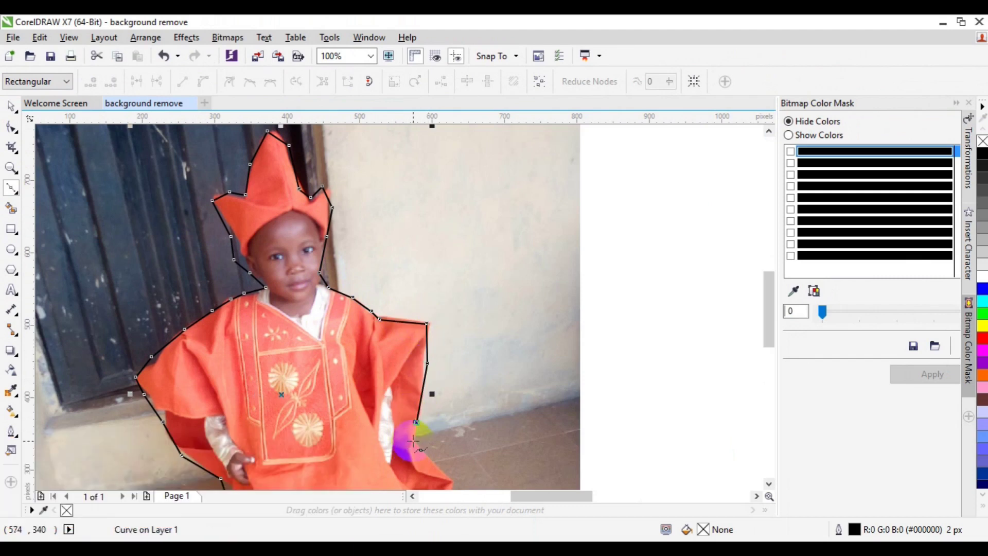
left_click(437, 467)
- Scroll down and continue the outline down the robe beside the shoe to its hem
left_click(453, 481)
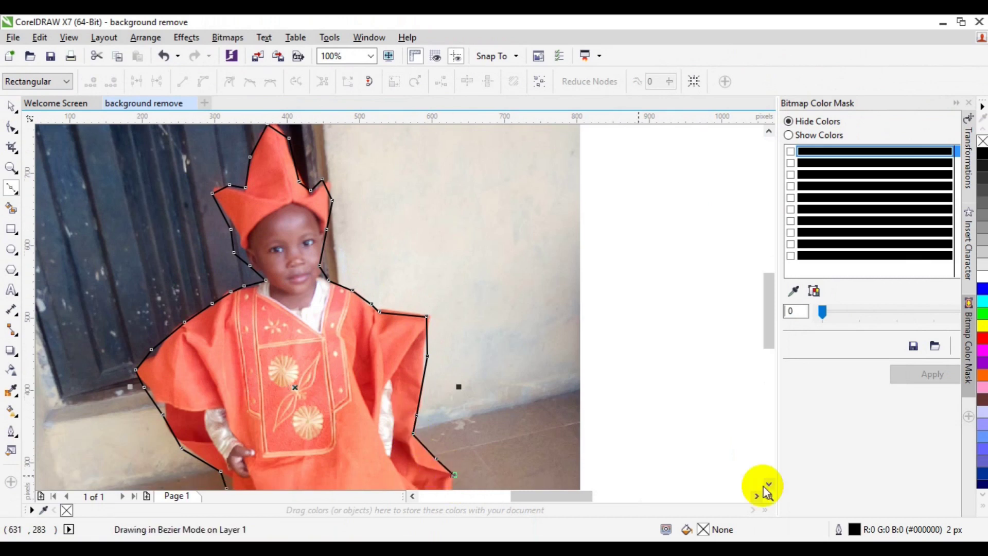
left_click(769, 484)
left_click(769, 485)
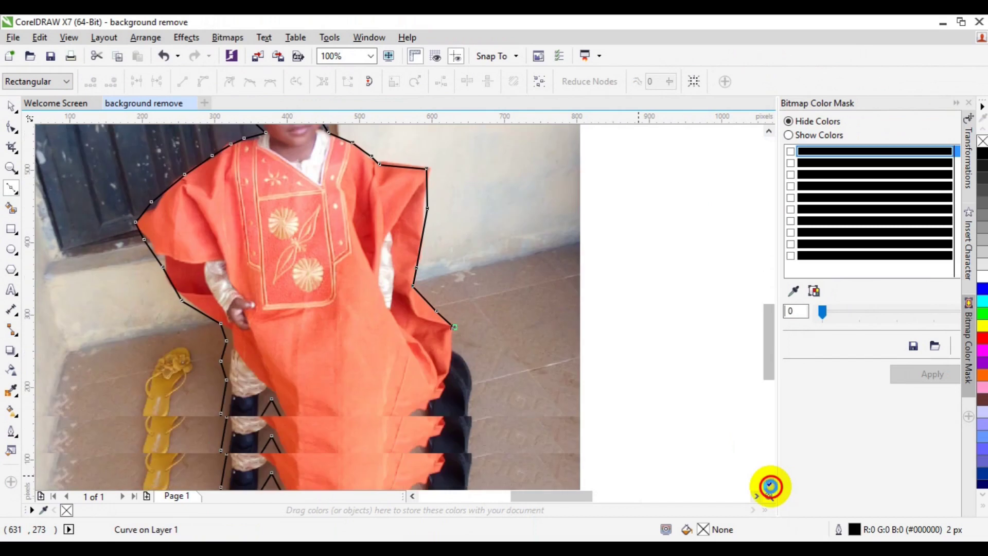
left_click(769, 484)
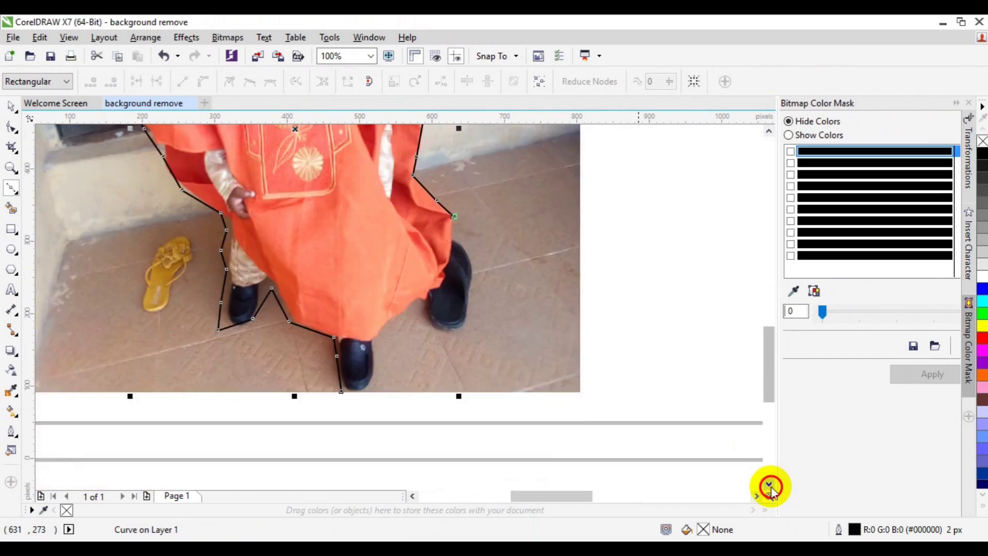
left_click(451, 237)
left_click(446, 270)
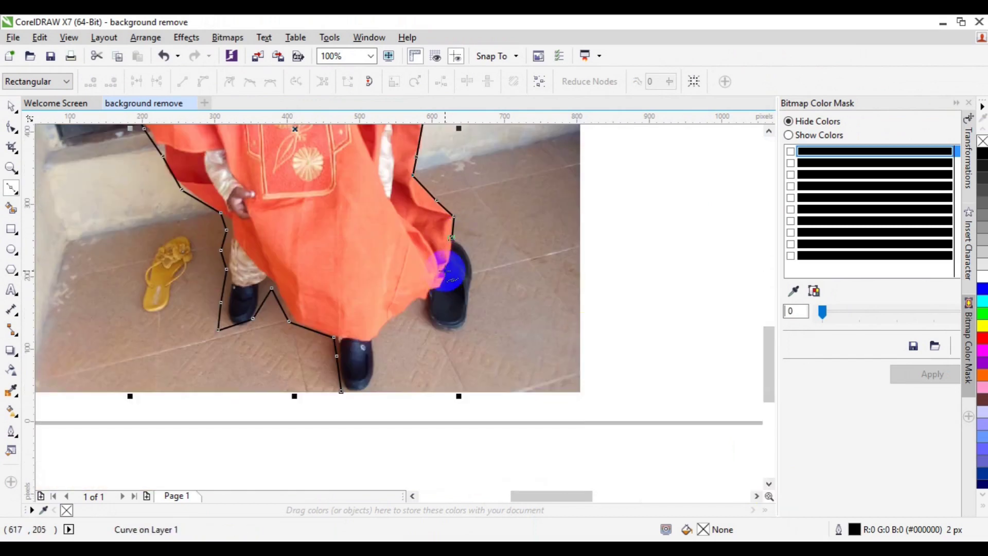
left_click(445, 270)
left_click(436, 290)
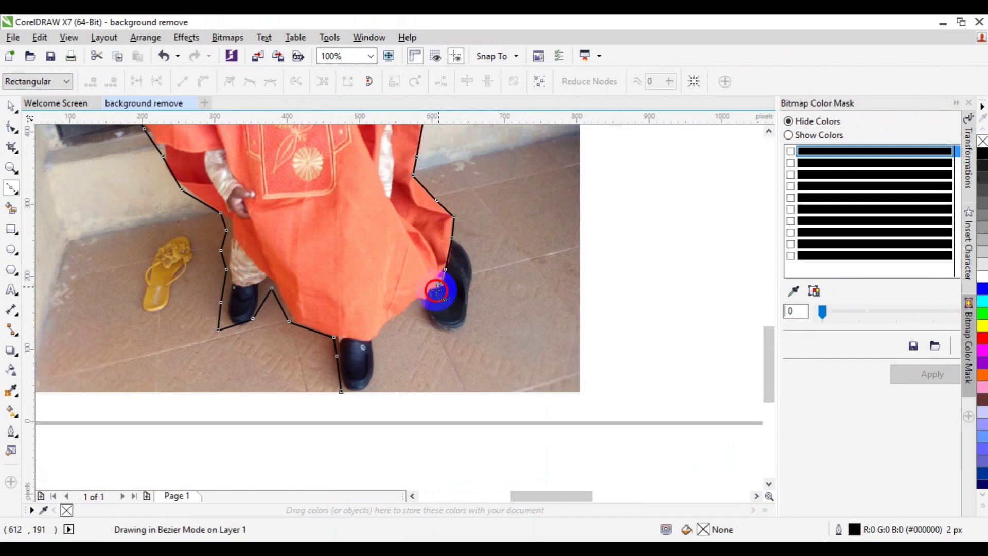
- Trace along the robe hem and around the front shoe down to the photo's bottom edge
double_click(428, 296)
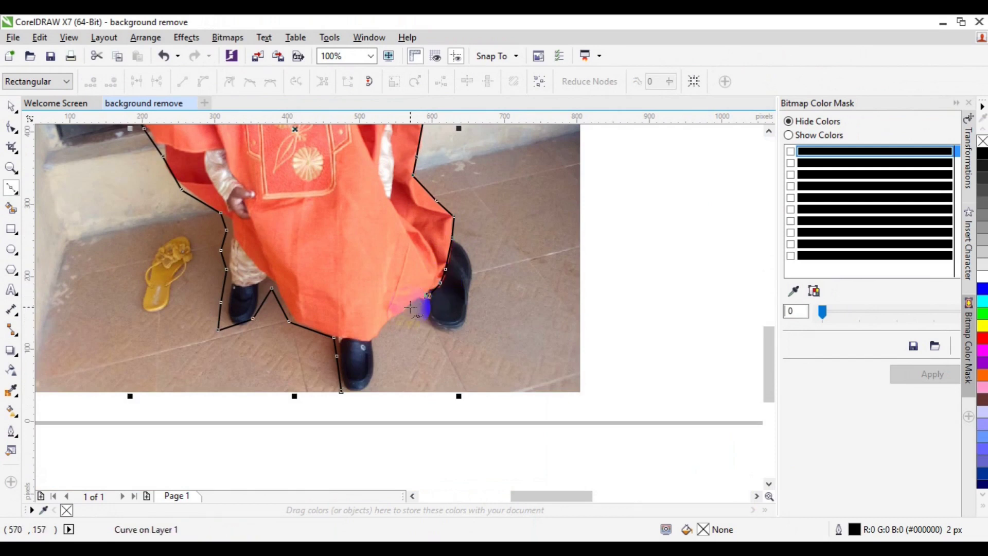
left_click(410, 308)
left_click(392, 322)
left_click(379, 341)
left_click(370, 361)
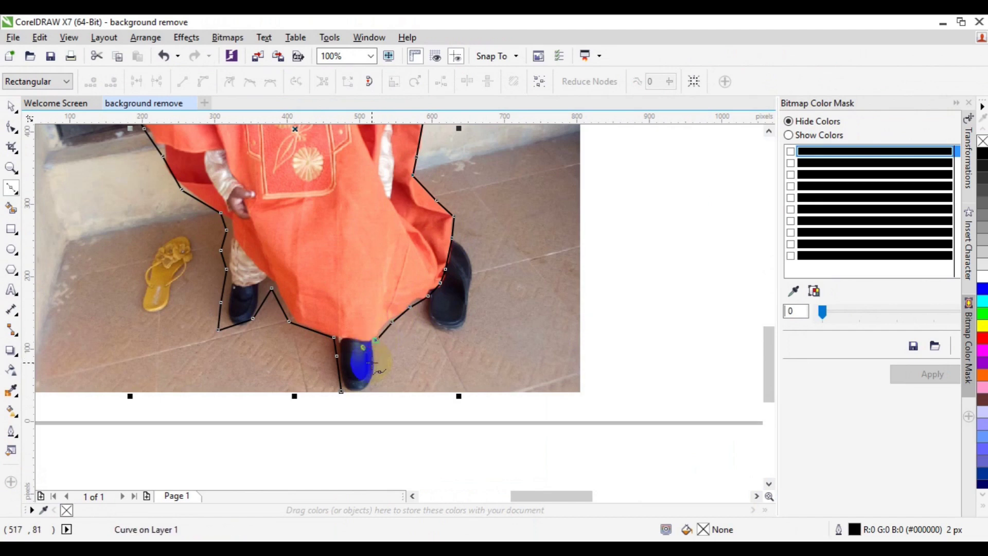
left_click(372, 380)
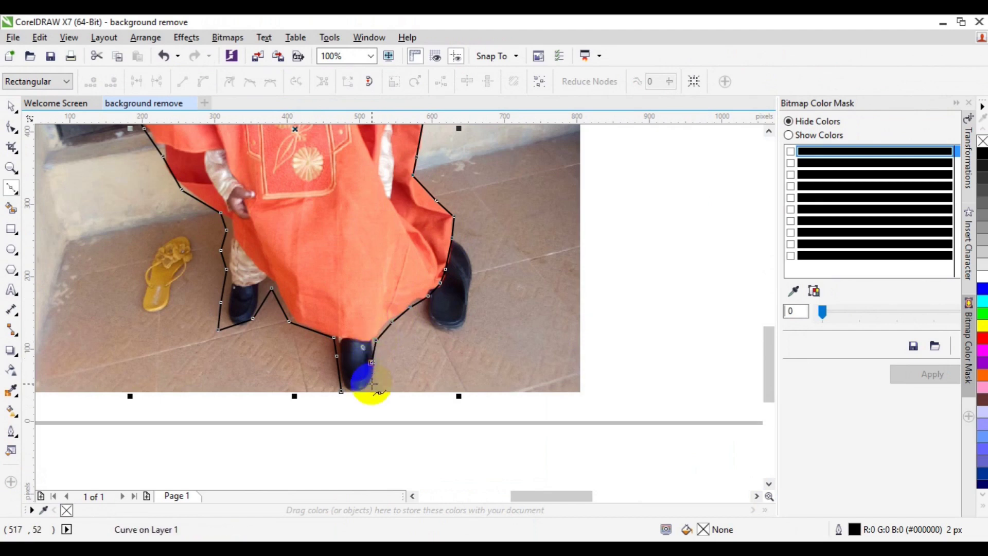
left_click(372, 401)
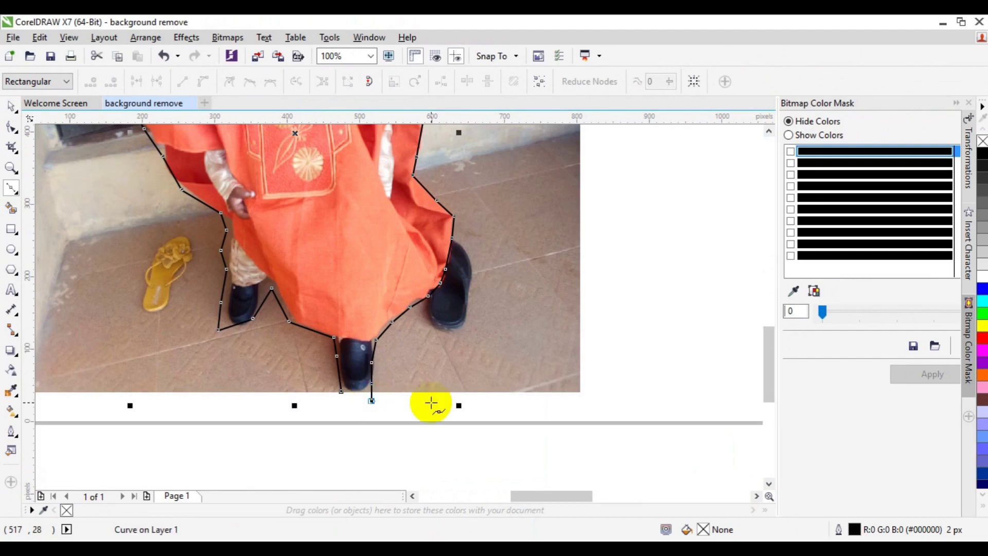
- Extend the outline out into the white area, up past the page's top right and across above the page
left_click(598, 398)
left_click(630, 310)
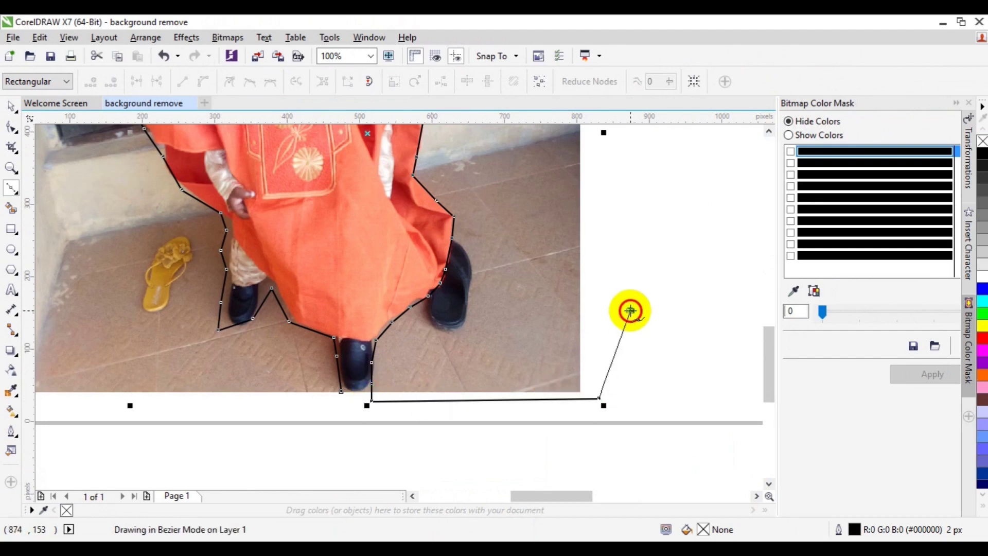
left_click(639, 177)
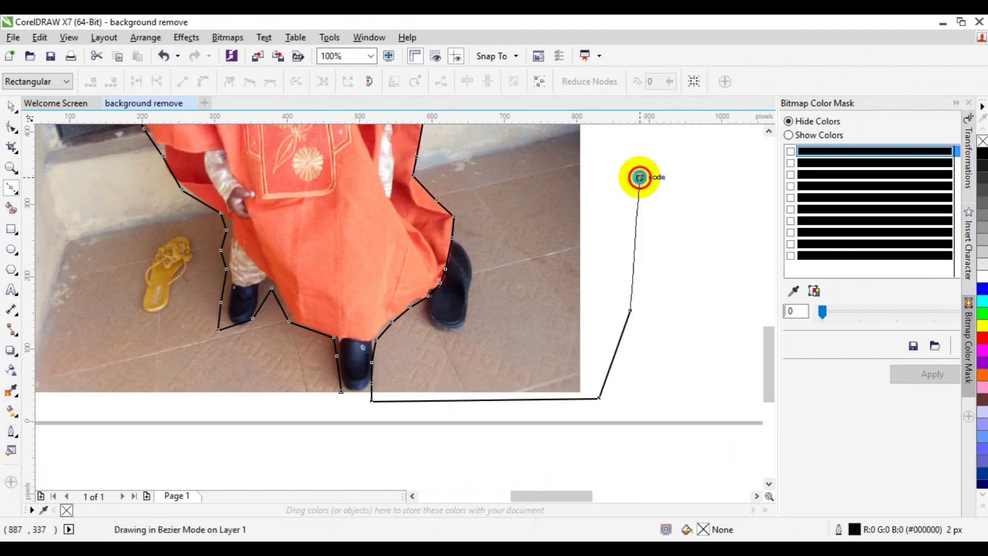
left_click(769, 130)
left_click(769, 130)
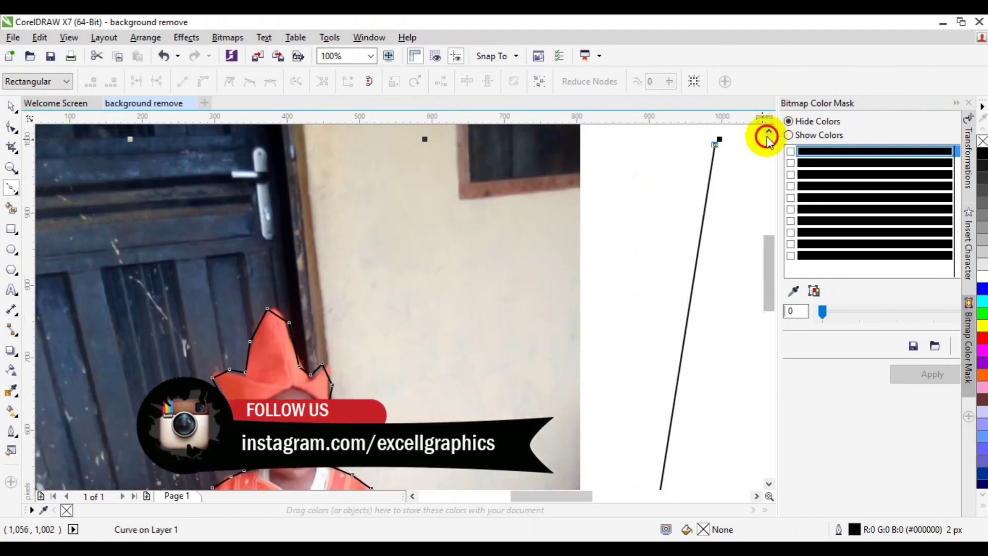
left_click(768, 134)
left_click(767, 136)
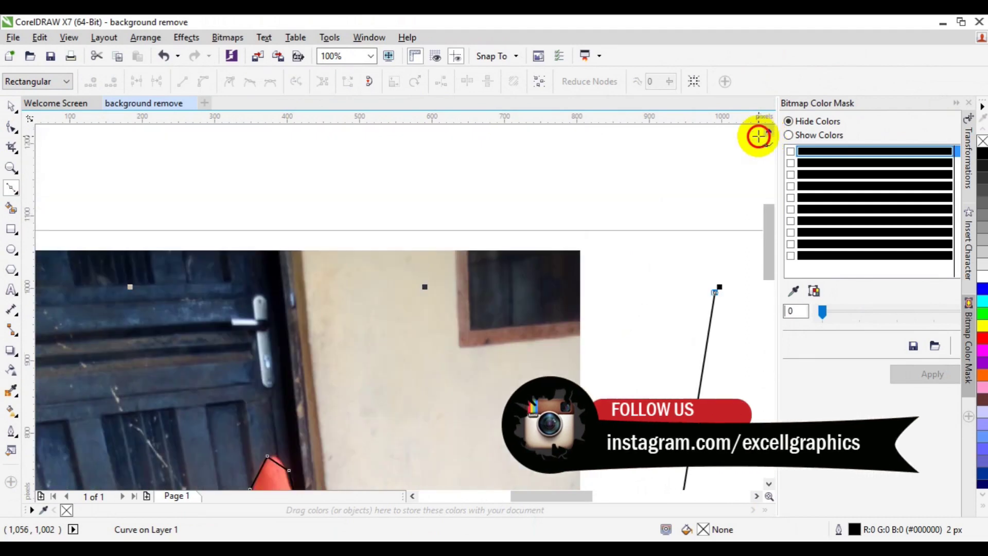
left_click(570, 220)
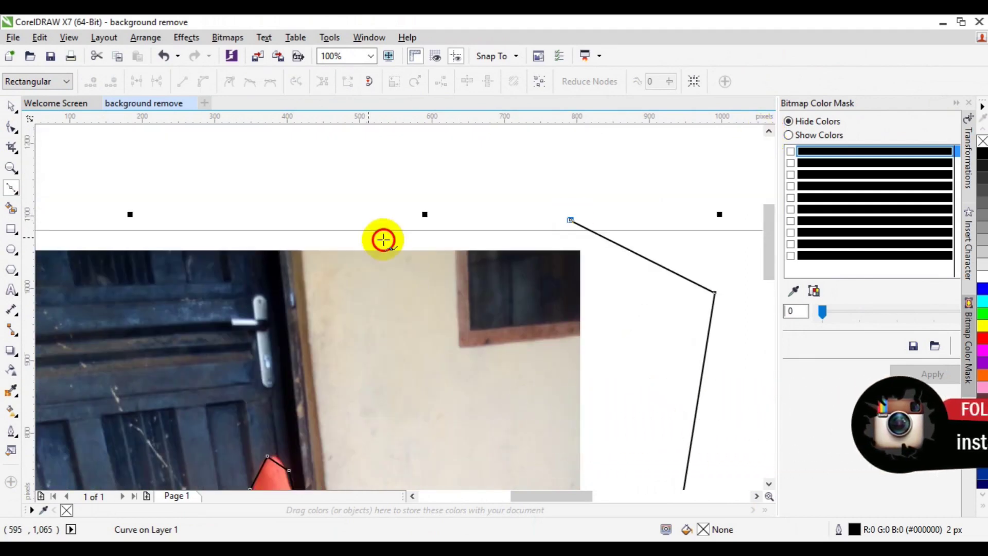
left_click(120, 231)
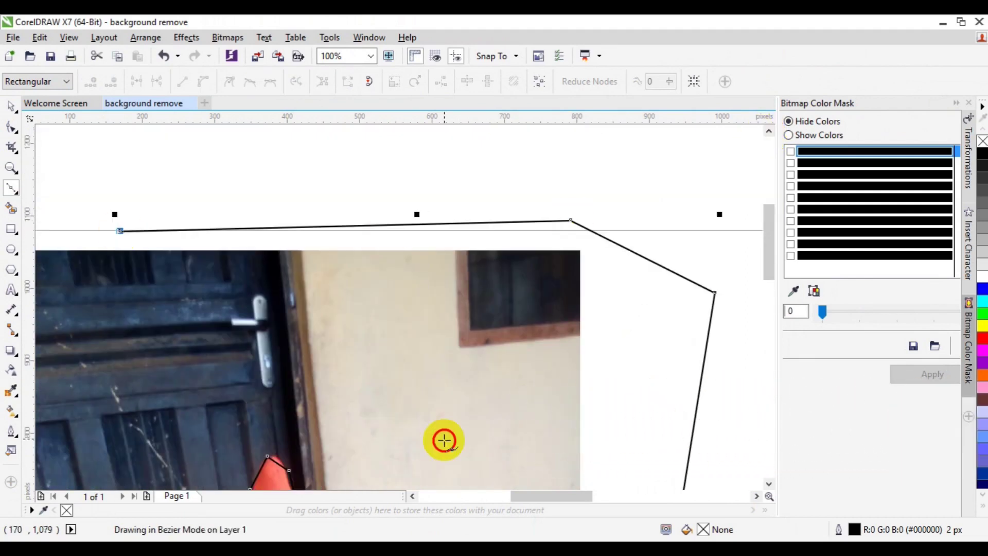
- Run the outline down the page's left side, undoing one misplaced segment
left_click(412, 493)
left_click(407, 493)
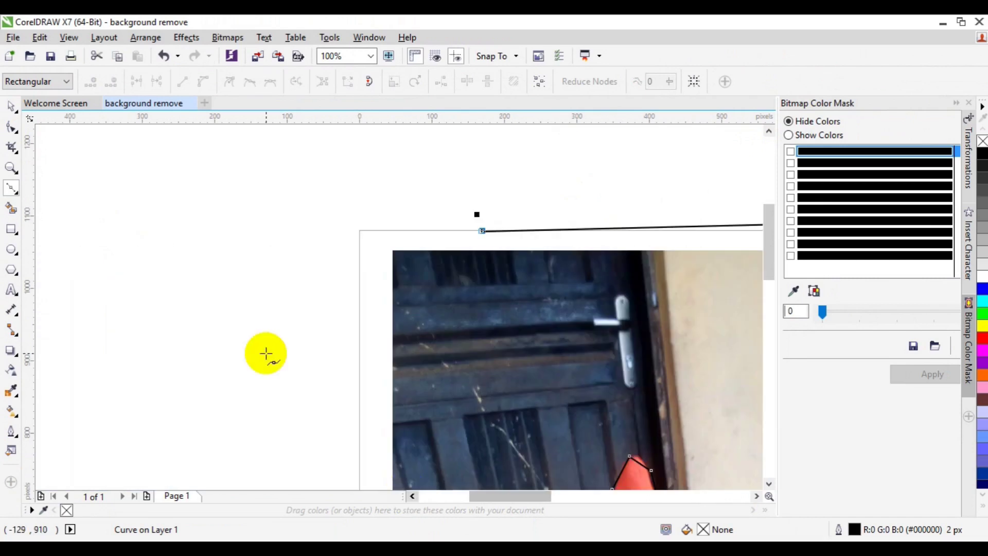
left_click(265, 353)
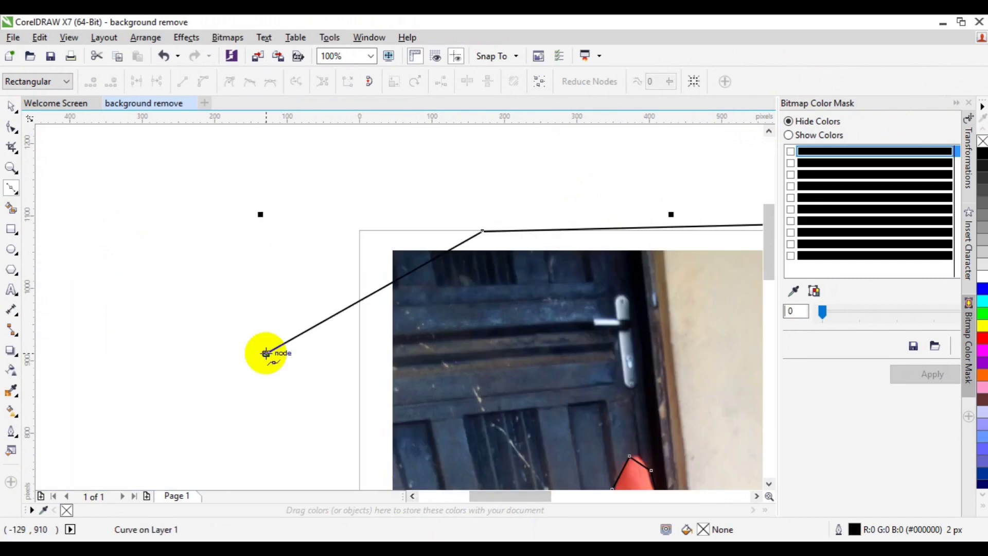
key("ctrl+z")
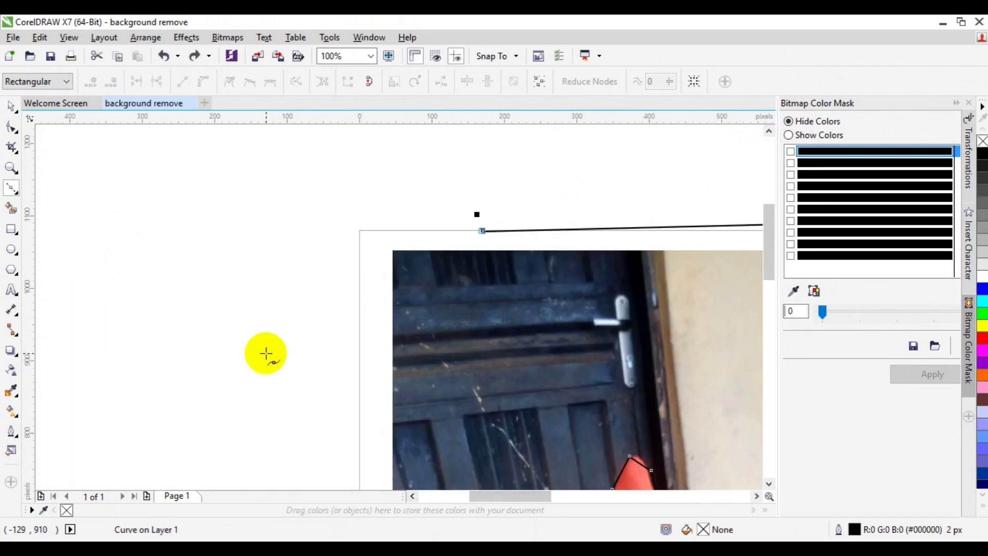
left_click(298, 235)
left_click(324, 339)
left_click(322, 403)
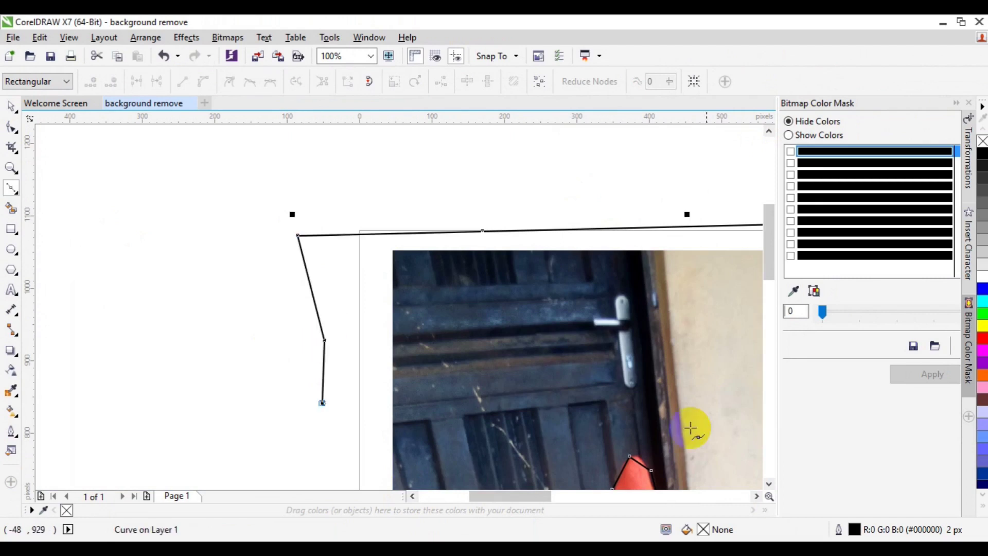
left_click(768, 486)
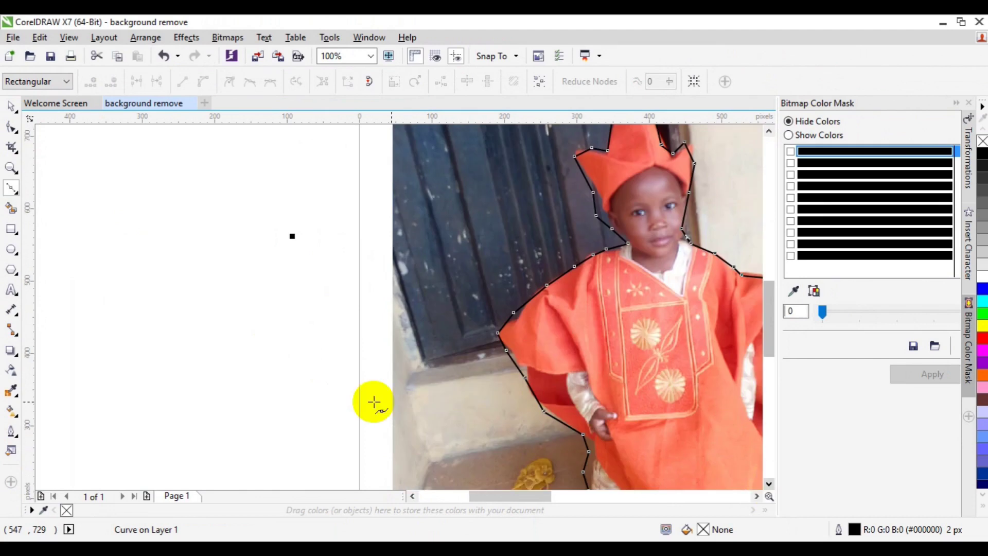
left_click(322, 423)
- Carry the outline below the page bottom and back up, closing it at the starting node by the shoe
left_click(767, 483)
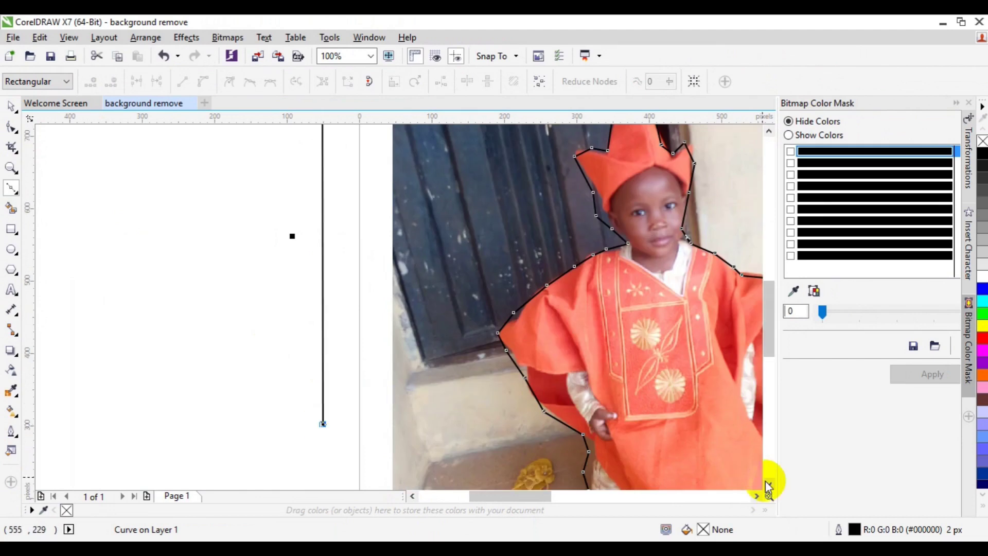
scroll(768, 484, "down", 3)
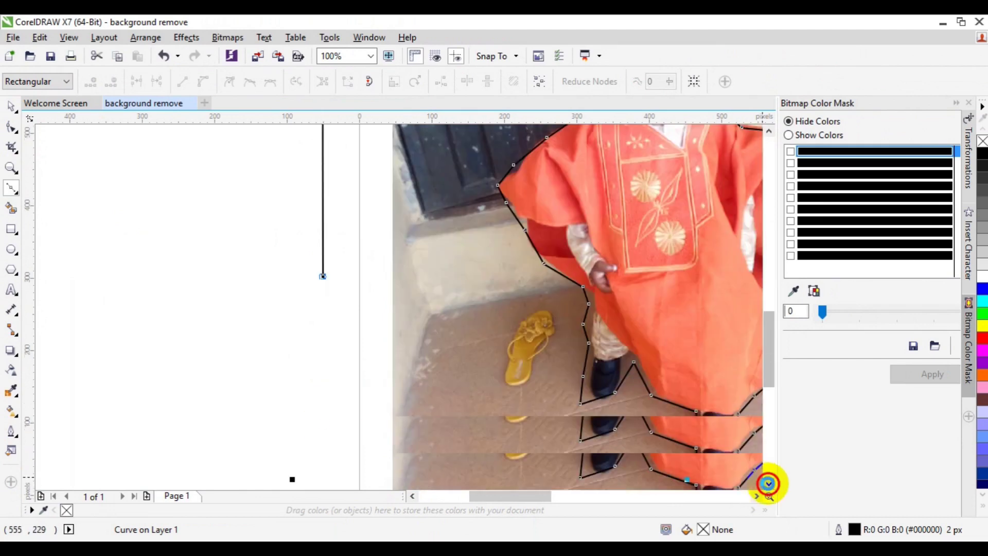
left_click(768, 483)
left_click(332, 409)
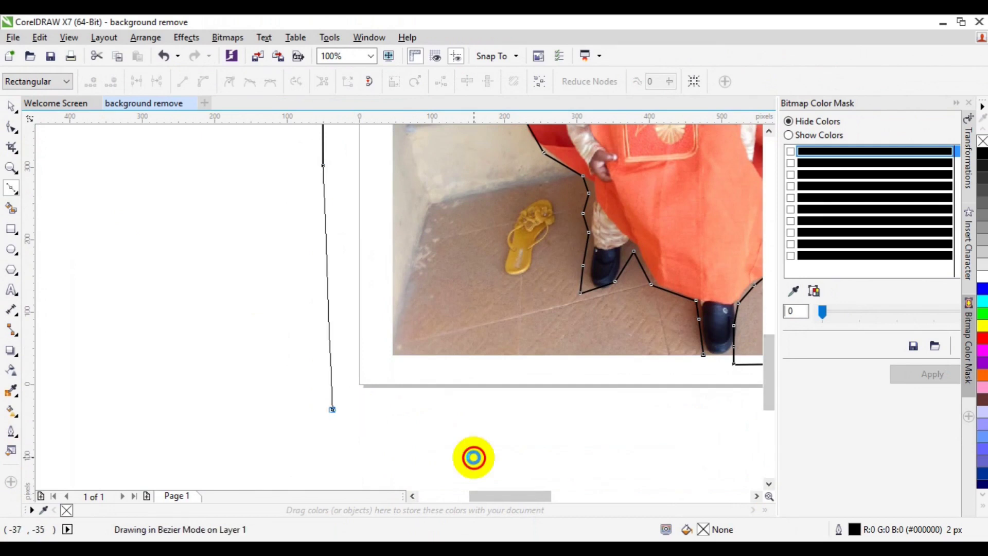
left_click(474, 457)
left_click(695, 435)
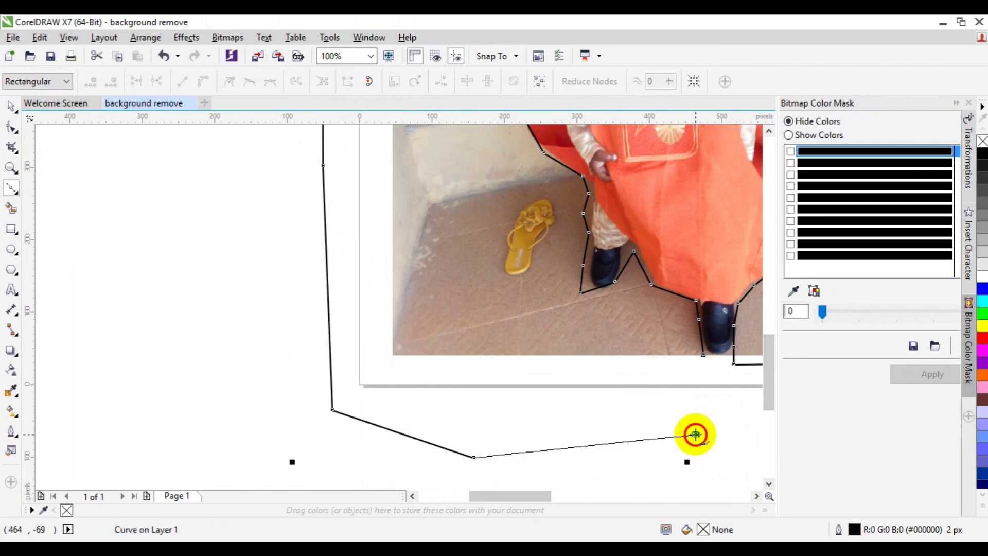
left_click(701, 370)
left_click(703, 356)
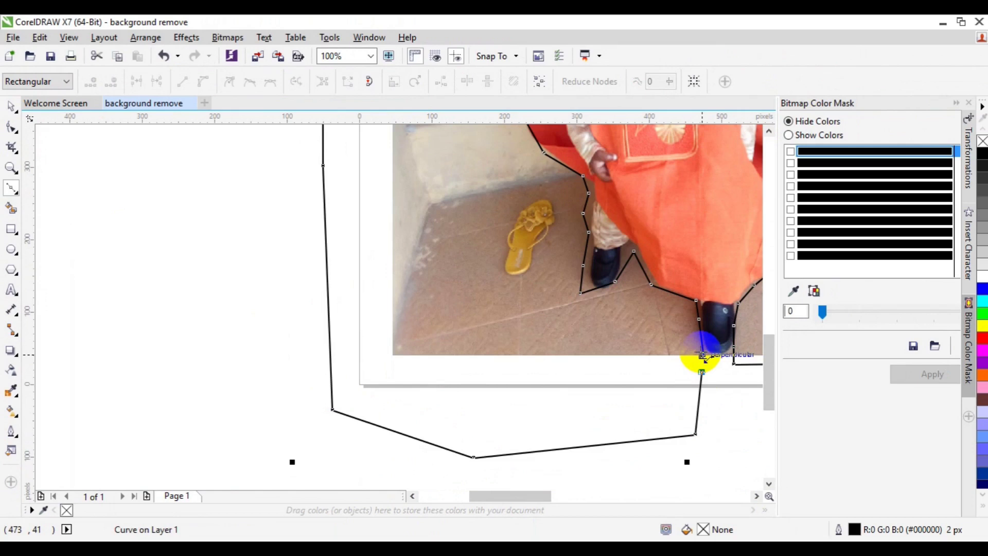
left_click(702, 354)
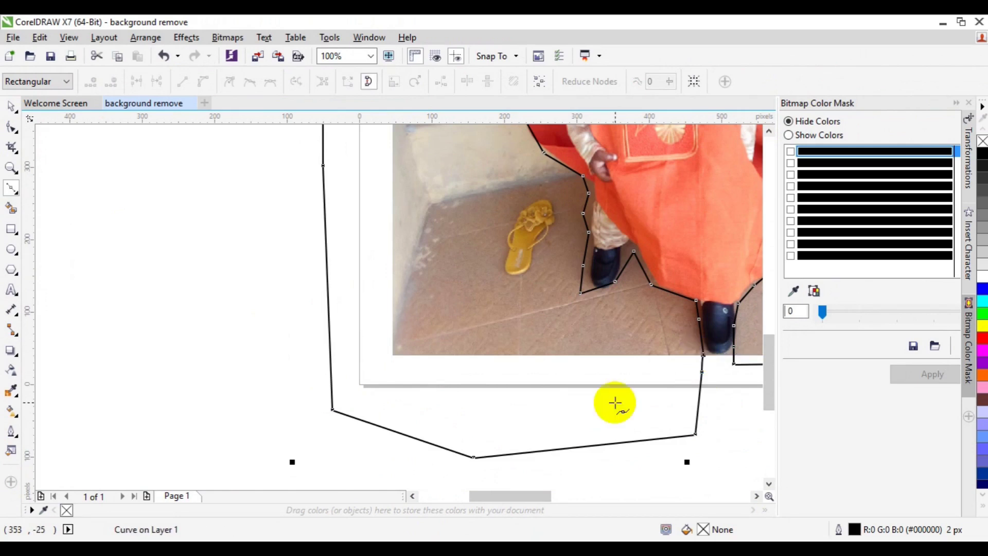
- Stop drawing and zoom out to 25% so the whole page and closed outline are visible
key("ctrl+z")
scroll(590, 265, "down", 2)
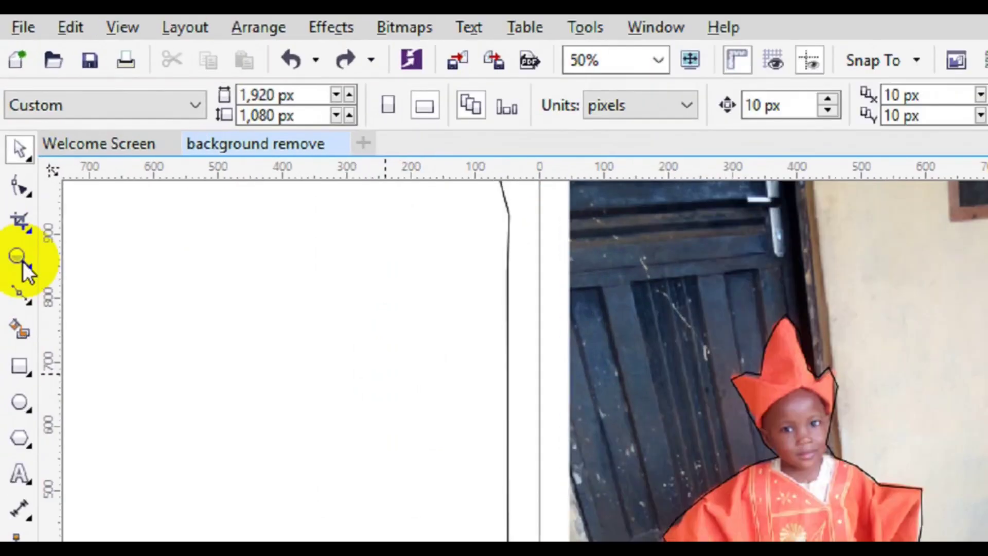
left_click(23, 261)
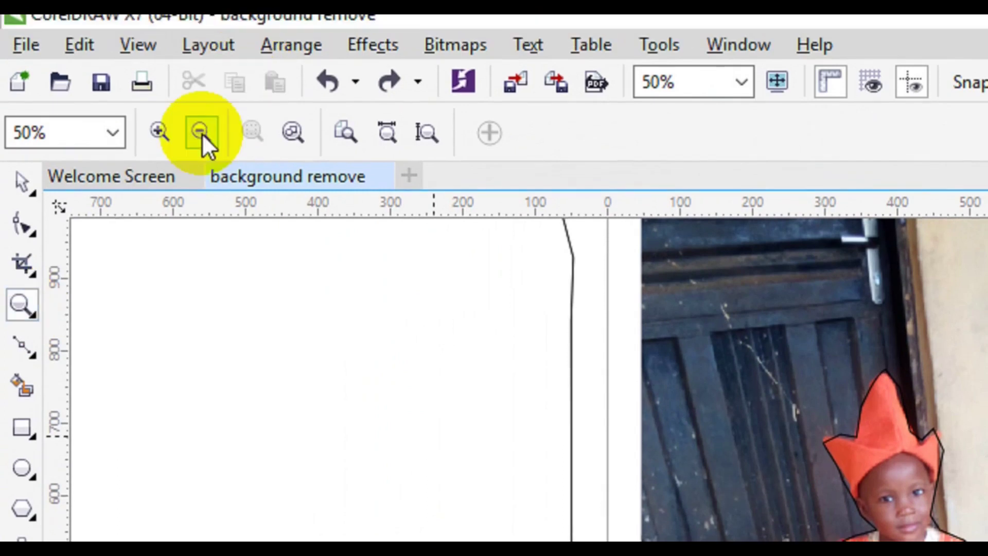
left_click(201, 103)
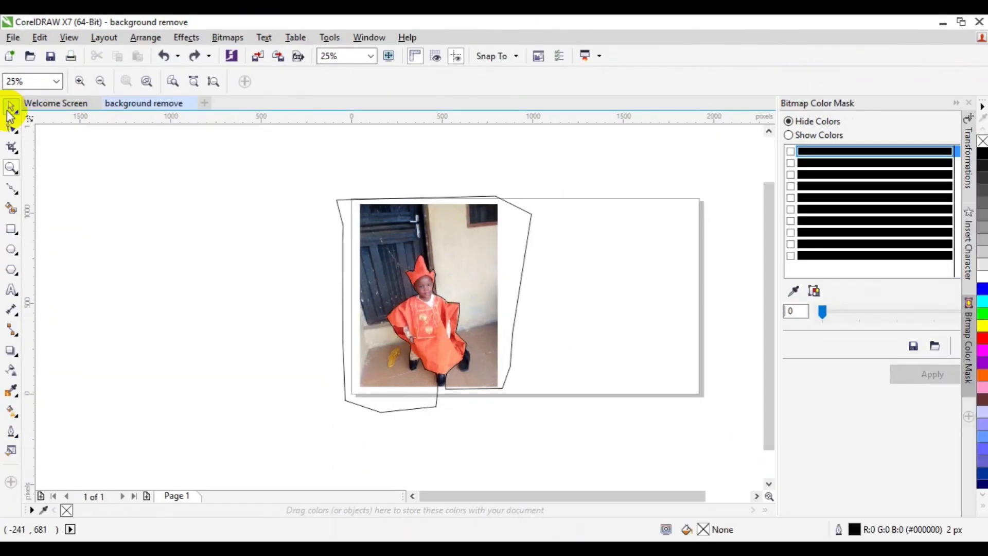
- Select the photo and outline together, trim the background away, and drag the cut-out boy right
left_click(12, 111)
left_click(265, 202)
left_click_drag(247, 186, 610, 418)
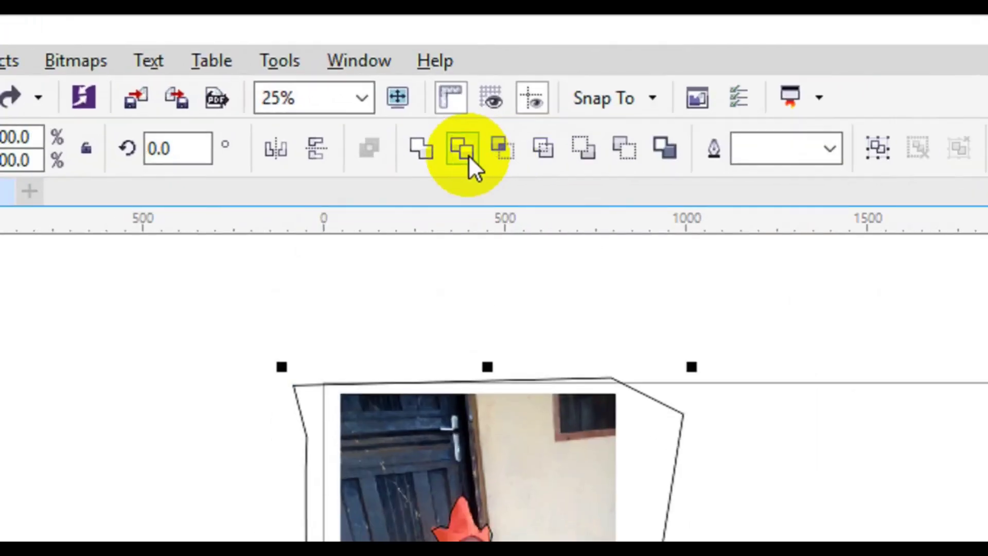
left_click(469, 155)
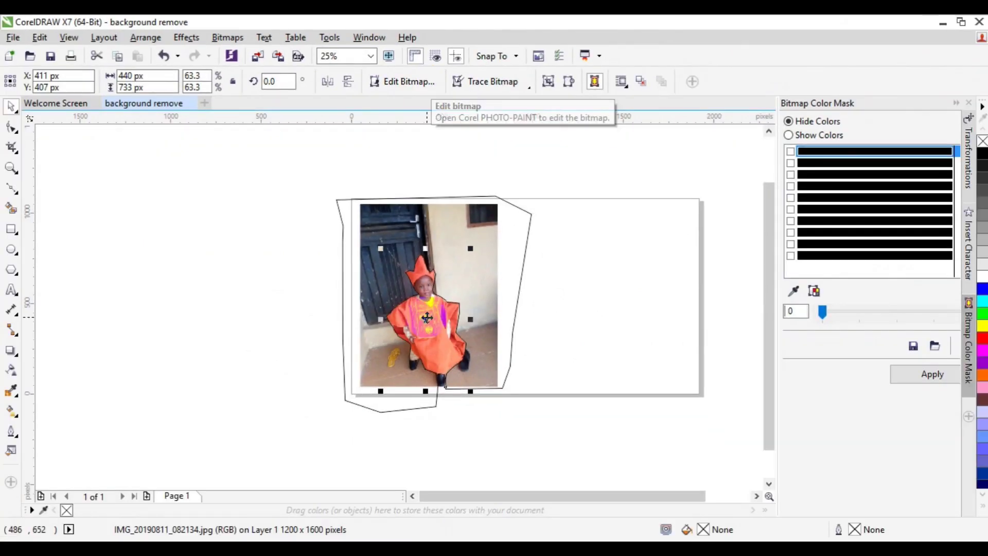
left_click_drag(427, 318, 656, 309)
- Select the leftover outline and background piece and delete them via the right-click menu
left_click(461, 291)
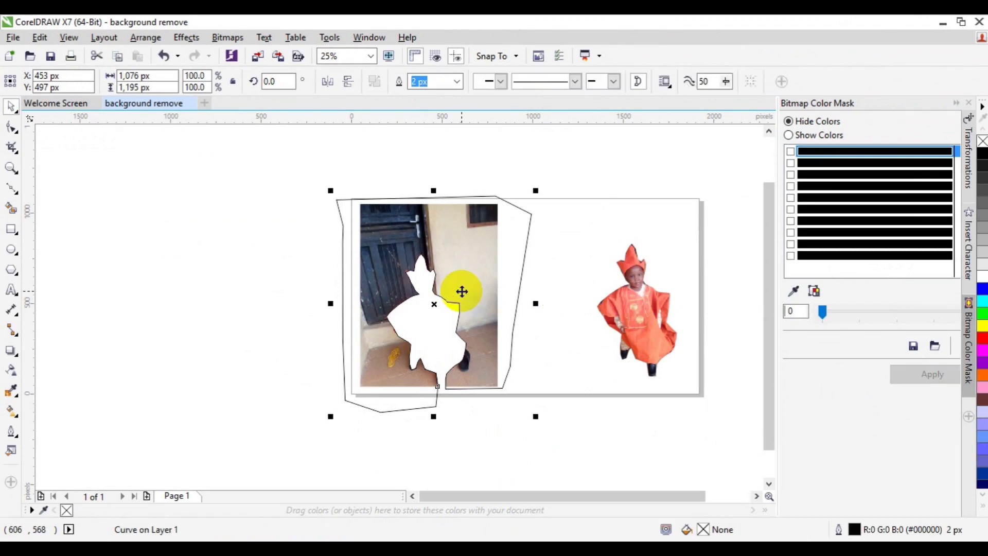
right_click(462, 292)
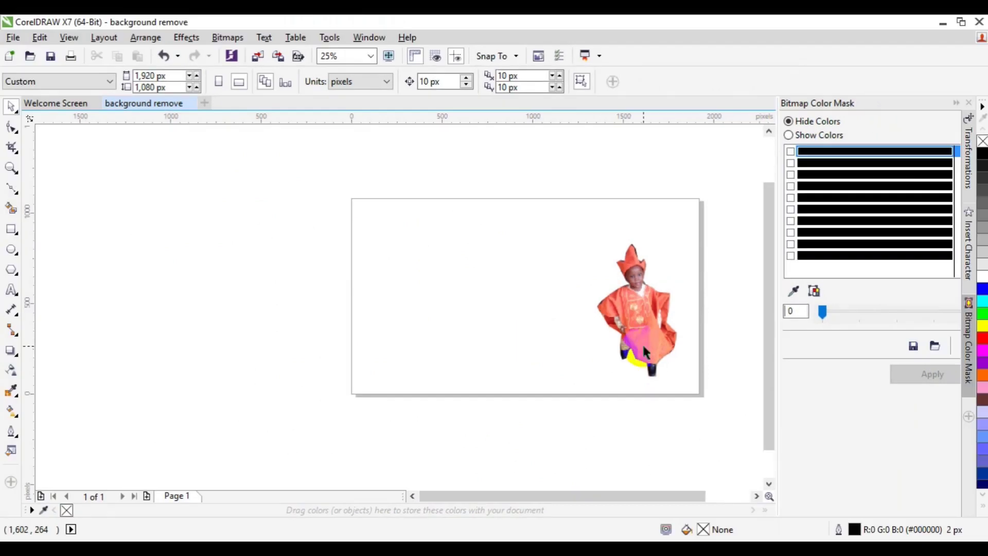
- Drag the cut-out boy left, nearer the centre of the white page
left_click_drag(639, 338, 568, 338)
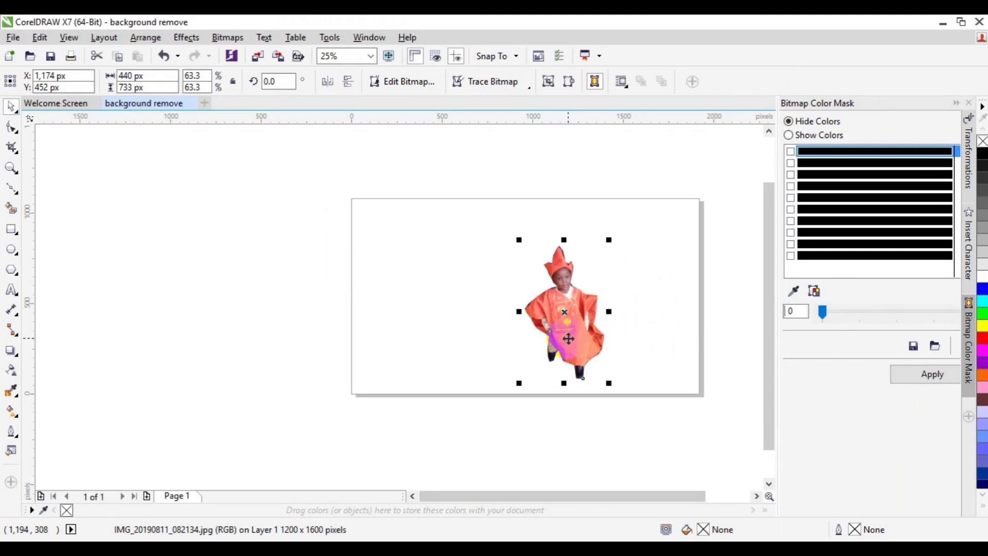